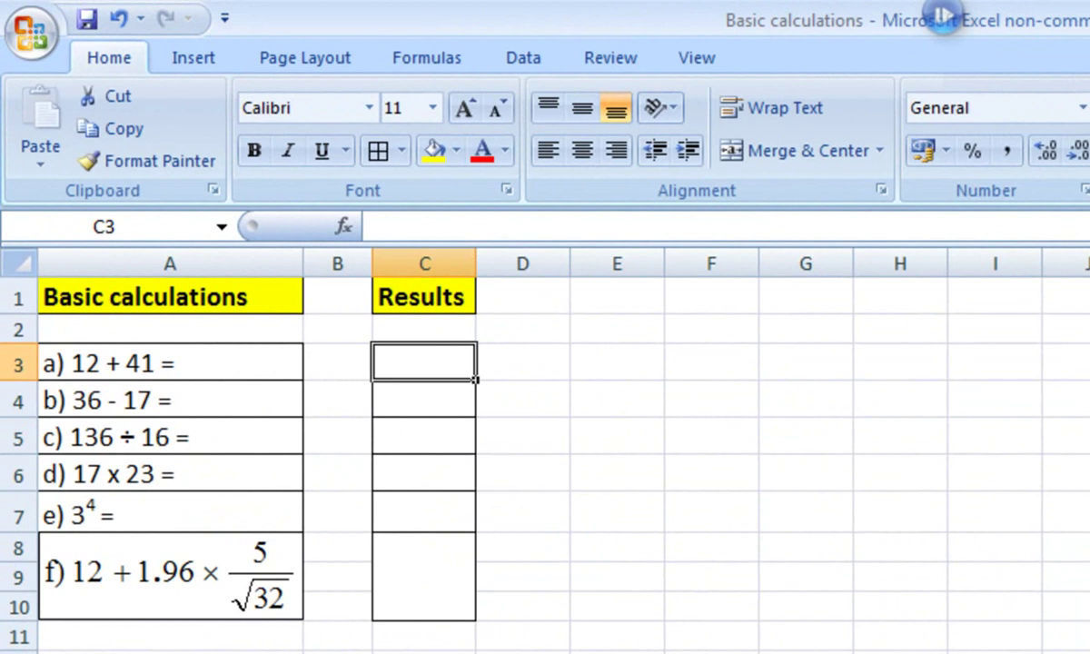
Step: Calculate the addition with =12+41 in cell C3 and the subtraction with =36-17 in cell C4
{"action": "type", "text": "="}
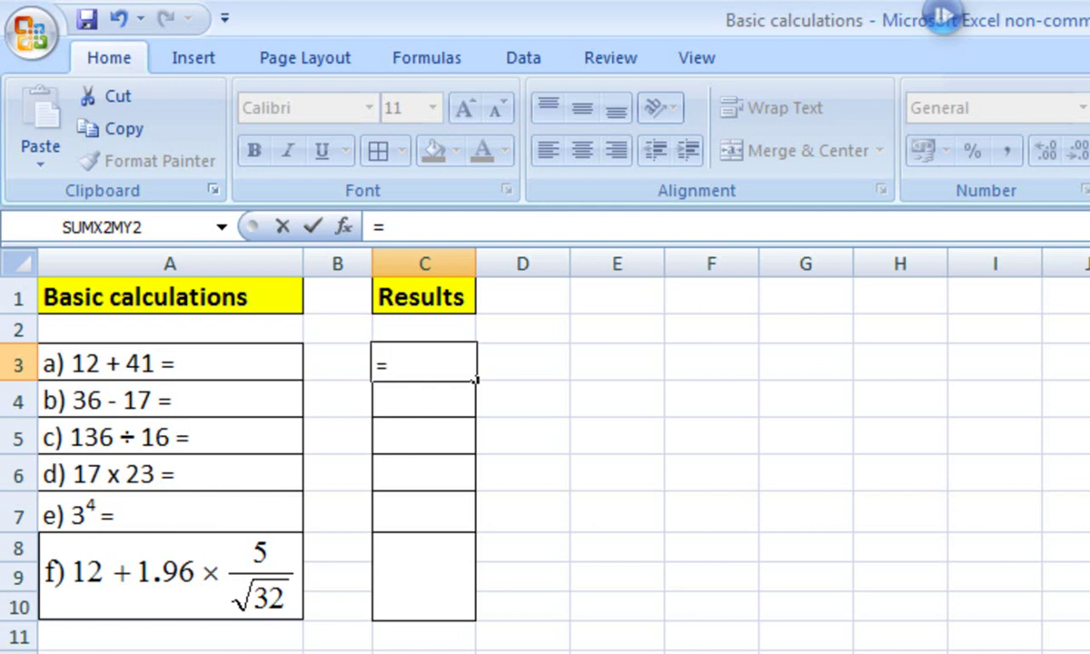
{"action": "type", "text": "12+41"}
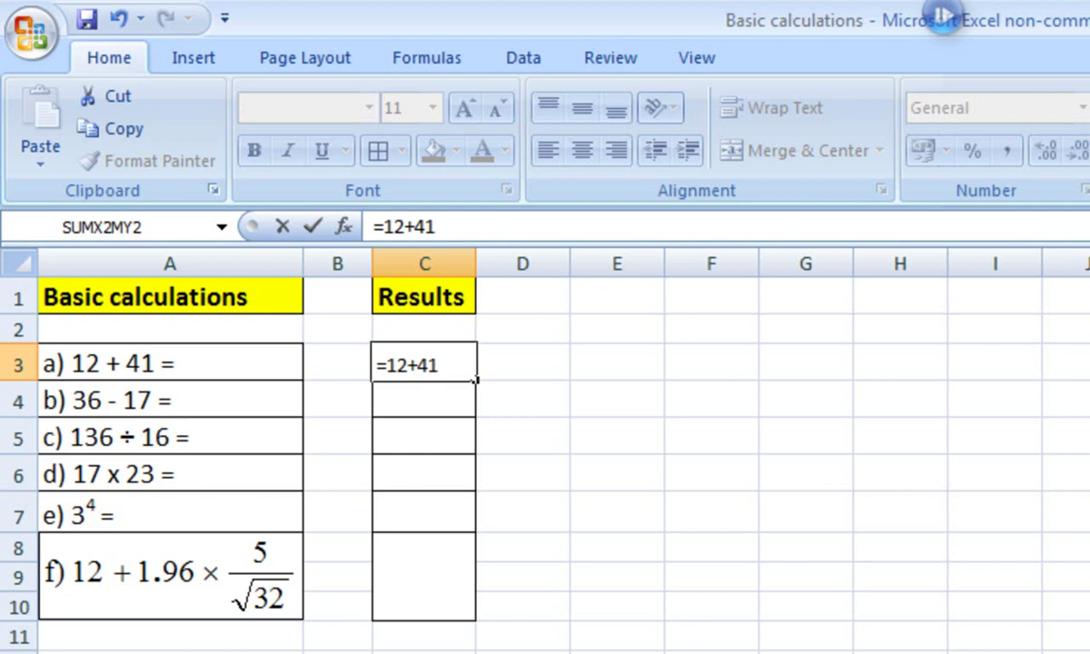
{"action": "key", "text": "Return"}
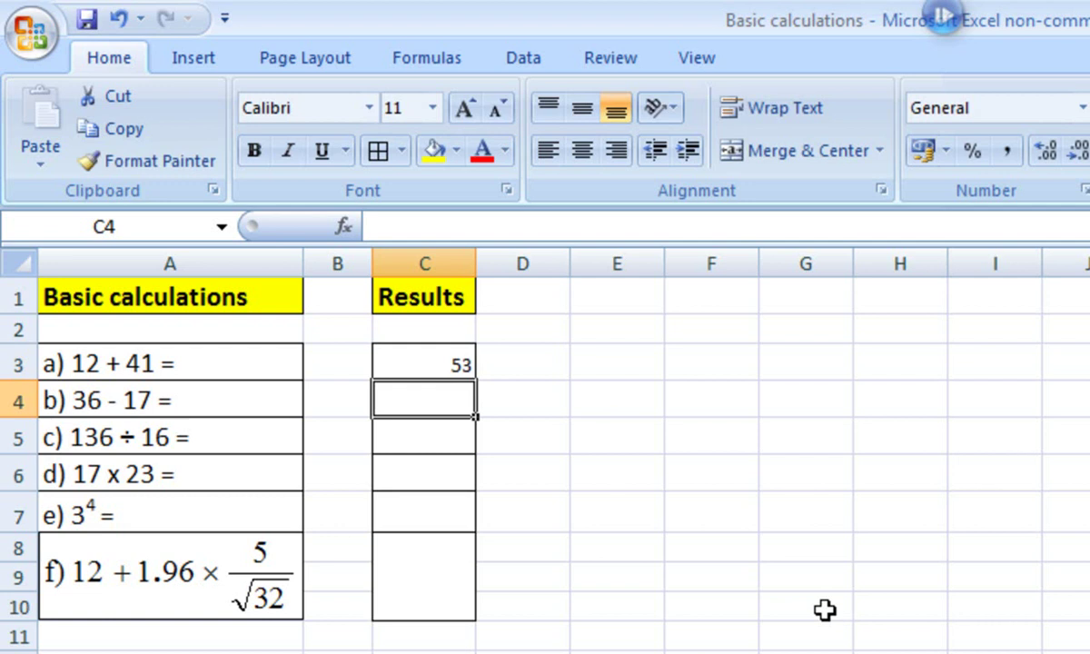
{"action": "type", "text": "="}
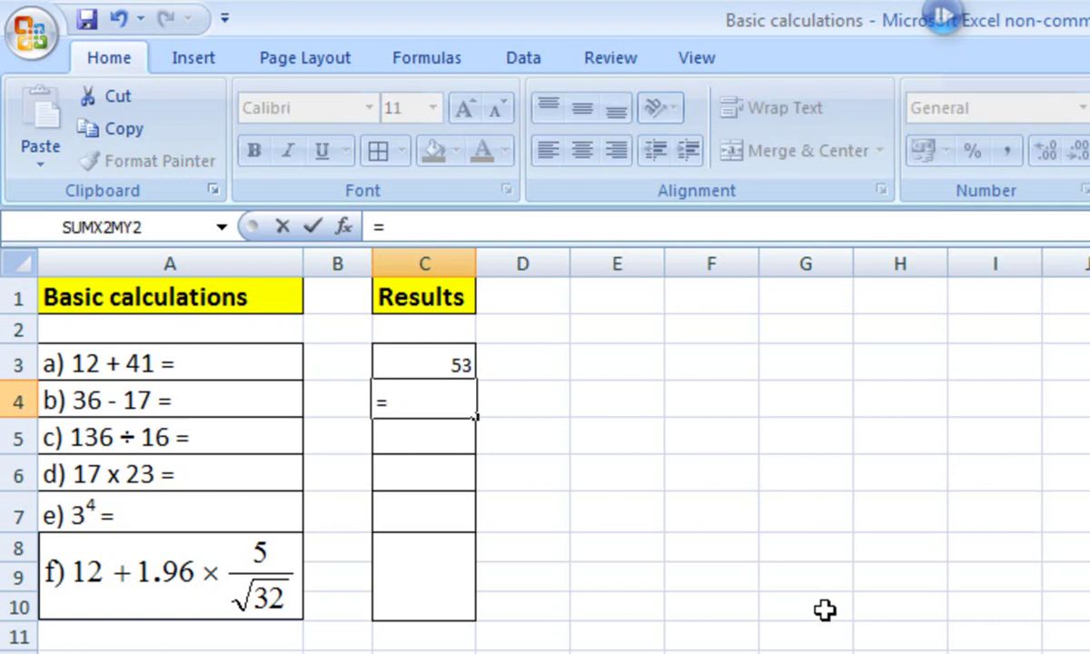
{"action": "type", "text": "36-"}
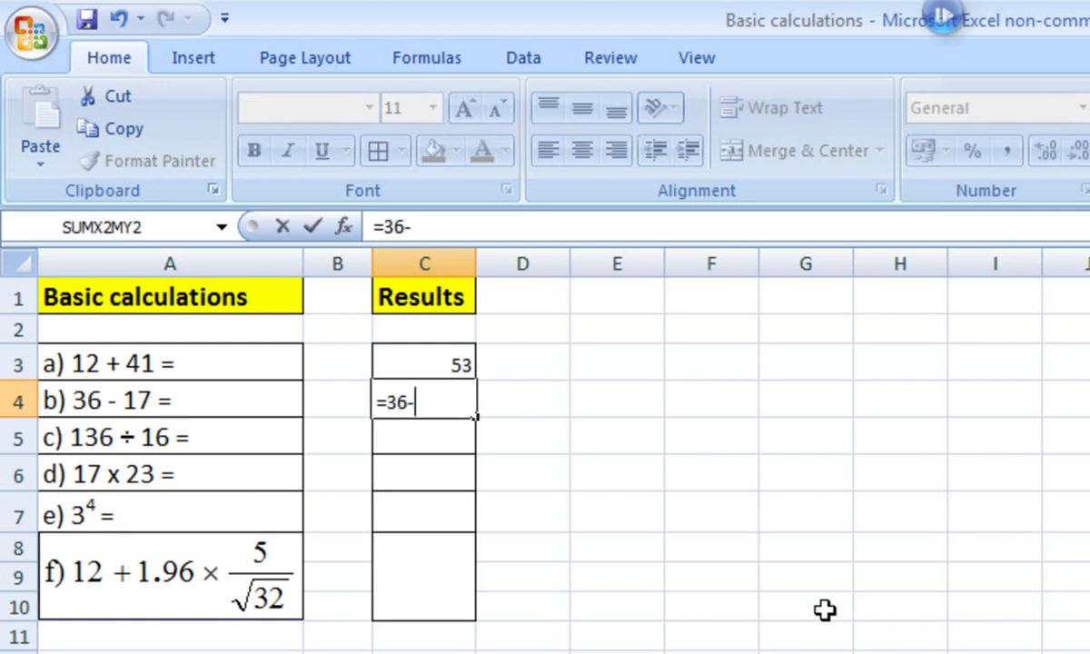
{"action": "type", "text": "17"}
{"action": "key", "text": "Return"}
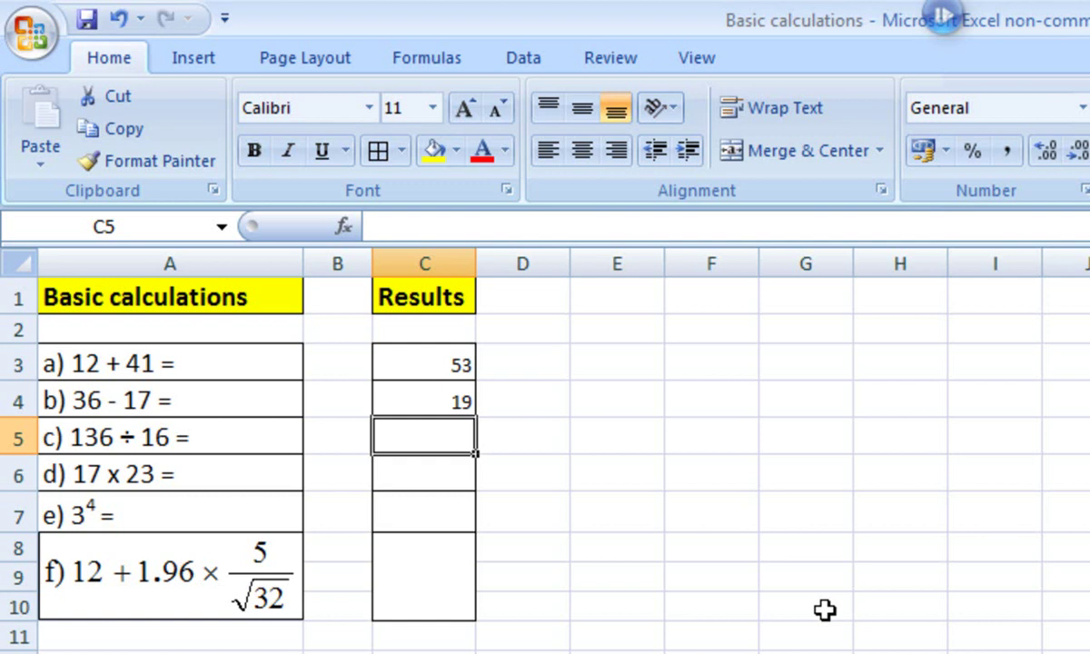
Step: Calculate the division with =136/16 in cell C5 and the multiplication with =17*23 in cell C6
{"action": "type", "text": "="}
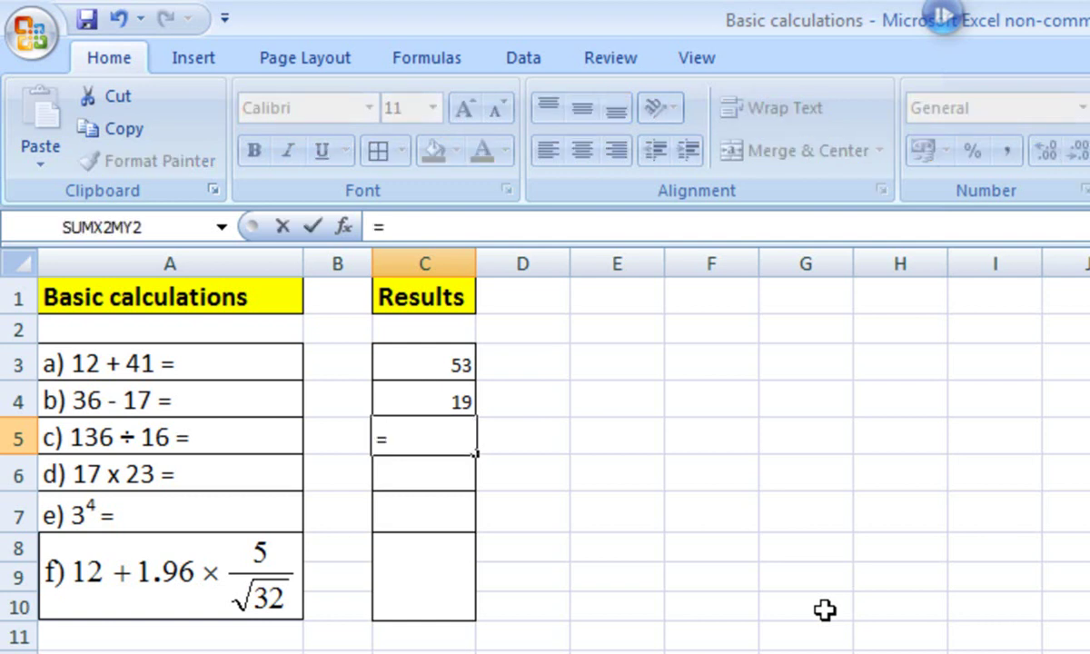
{"action": "type", "text": "136"}
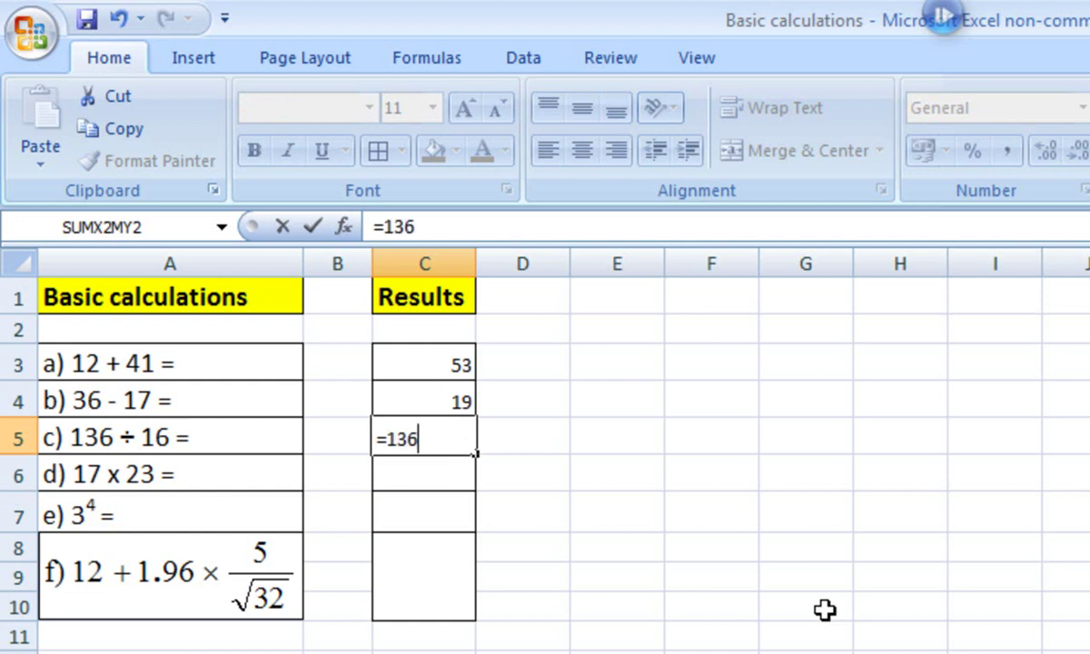
{"action": "type", "text": "/16"}
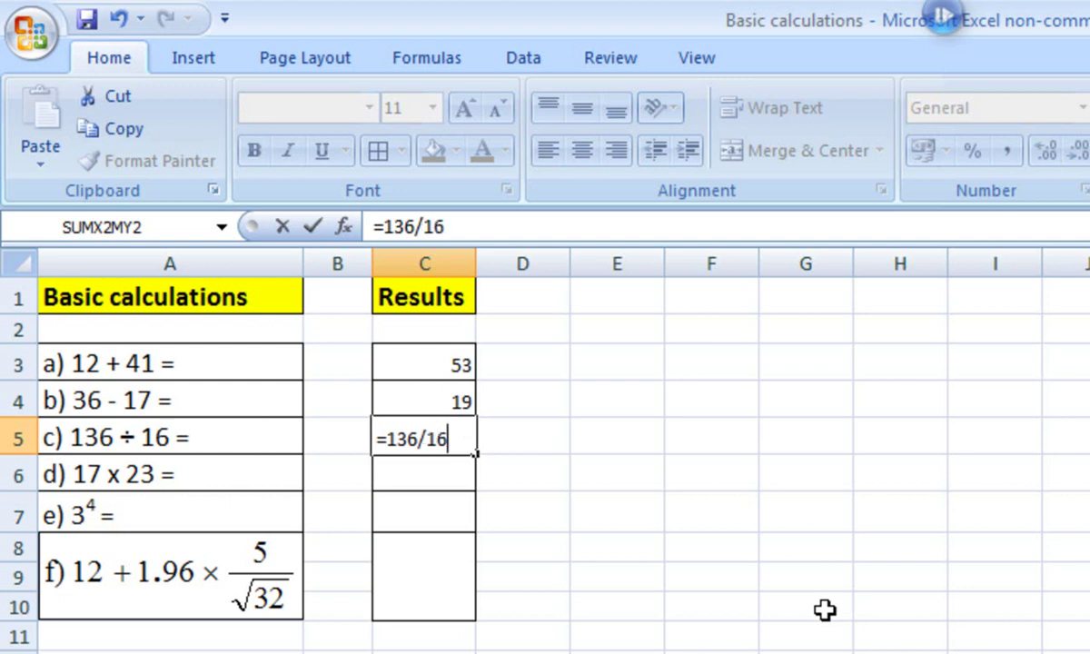
{"action": "key", "text": "Return"}
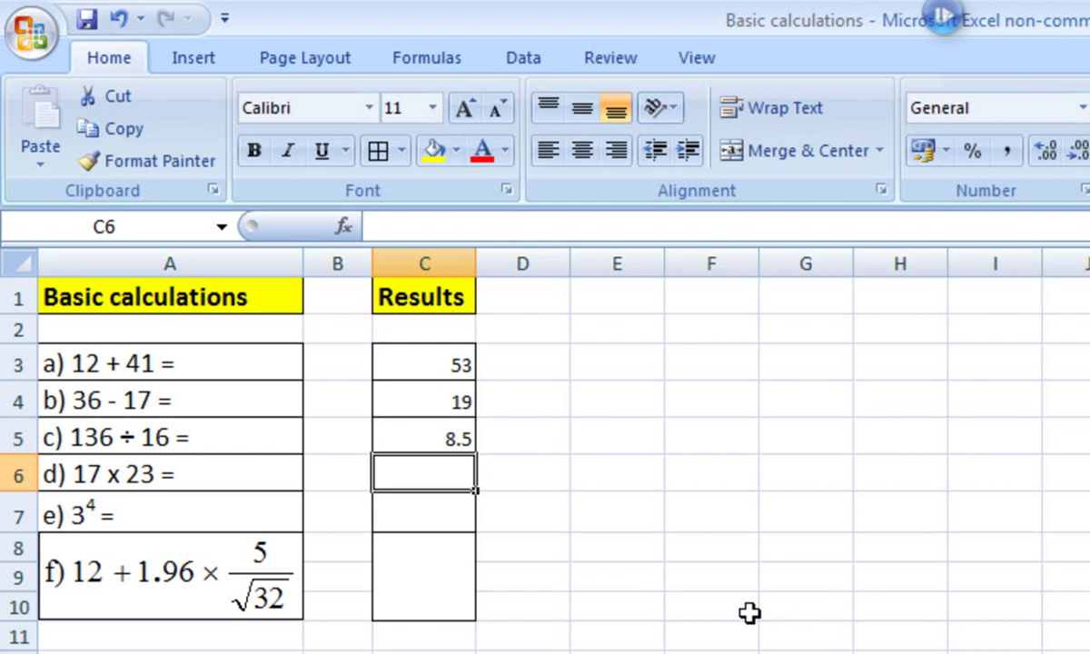
{"action": "type", "text": "=17"}
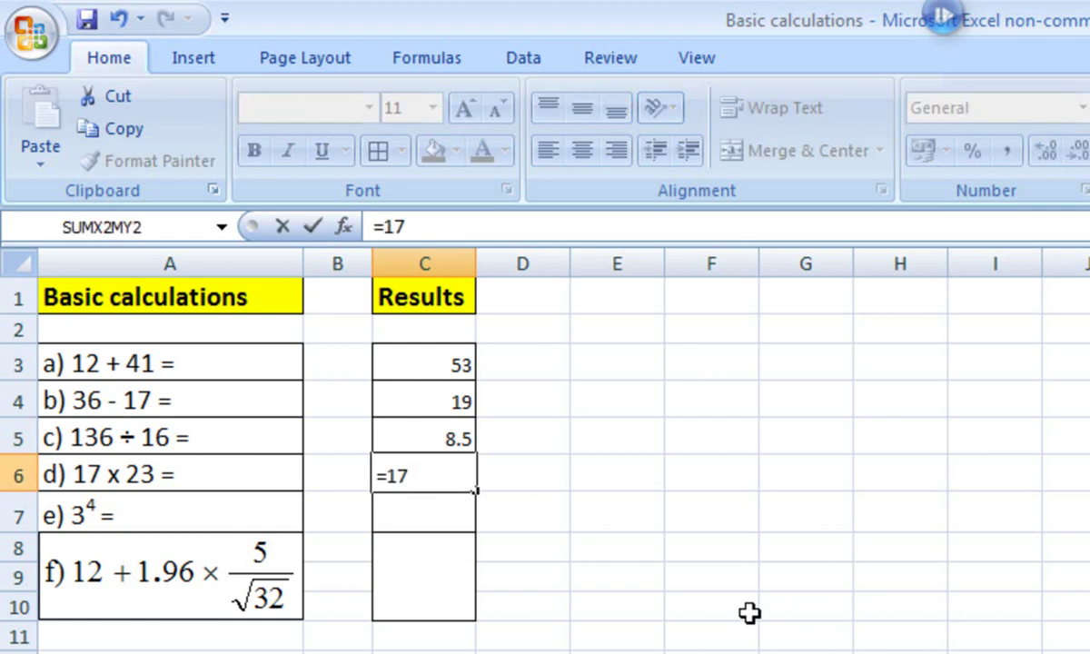
{"action": "type", "text": "*23"}
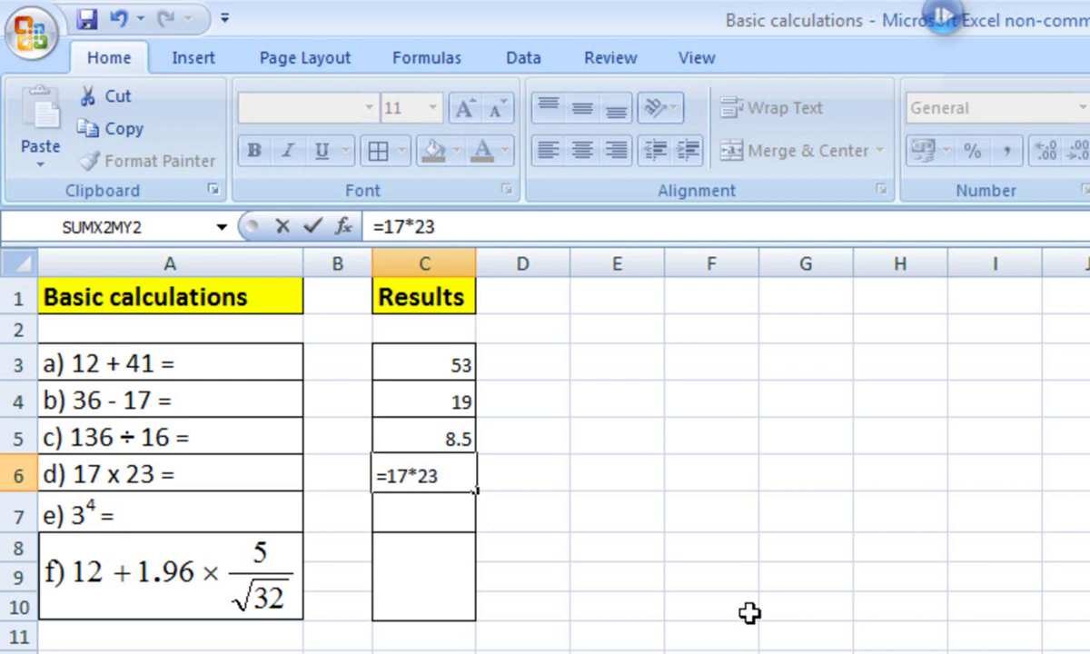
{"action": "key", "text": "Return"}
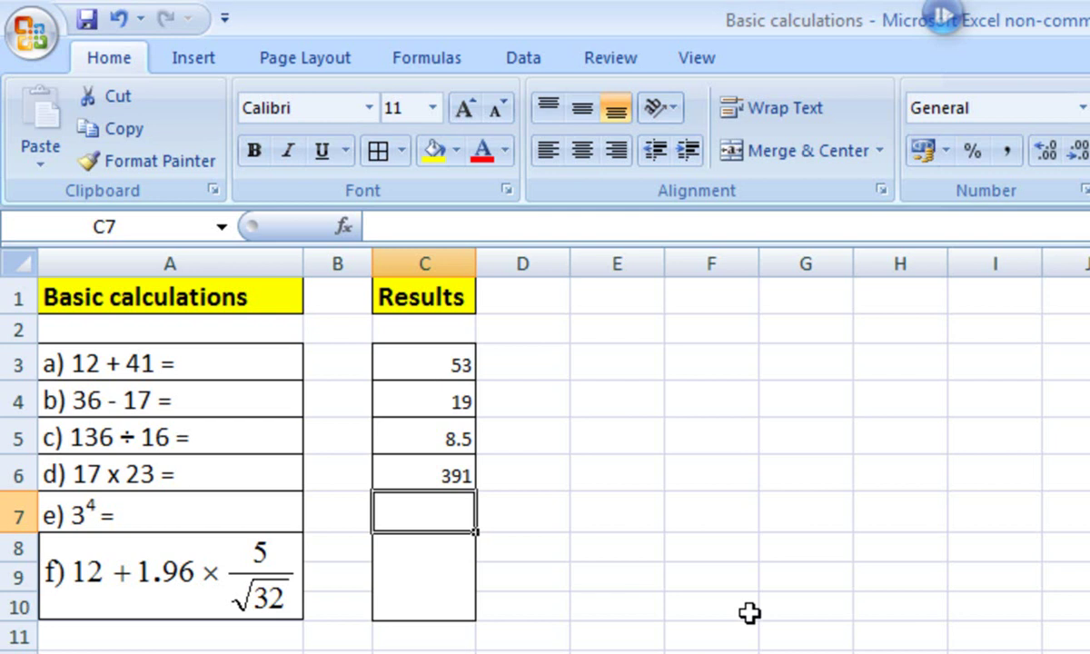
Step: Calculate 3 to the power of 4 in cell C7 with the formula =3^4
{"action": "type", "text": "=3"}
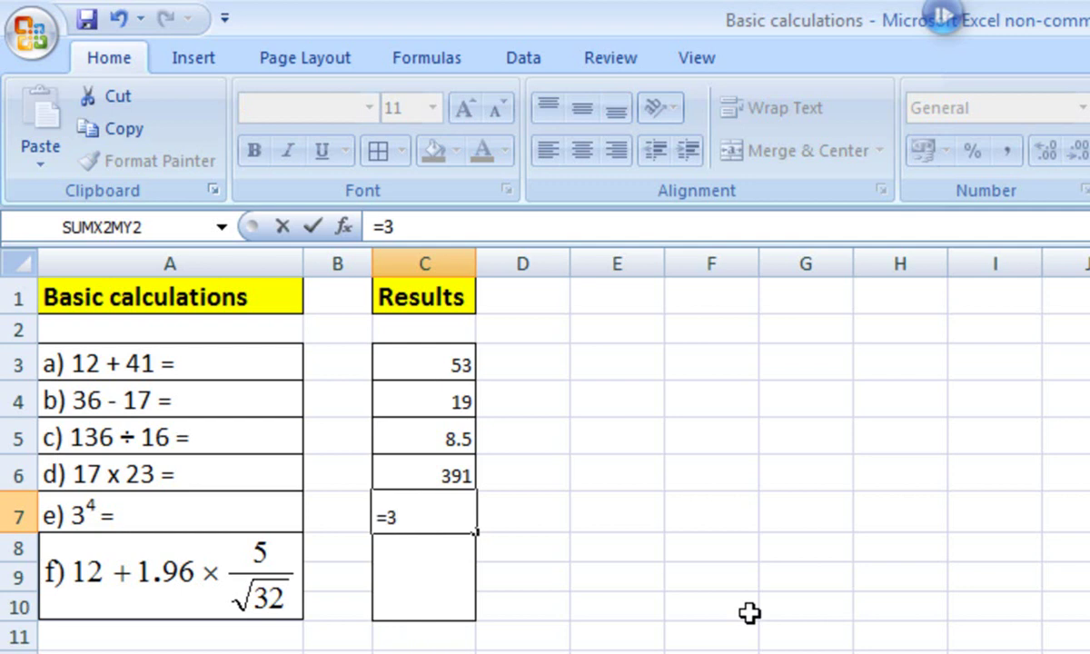
{"action": "type", "text": "^4"}
{"action": "key", "text": "Return"}
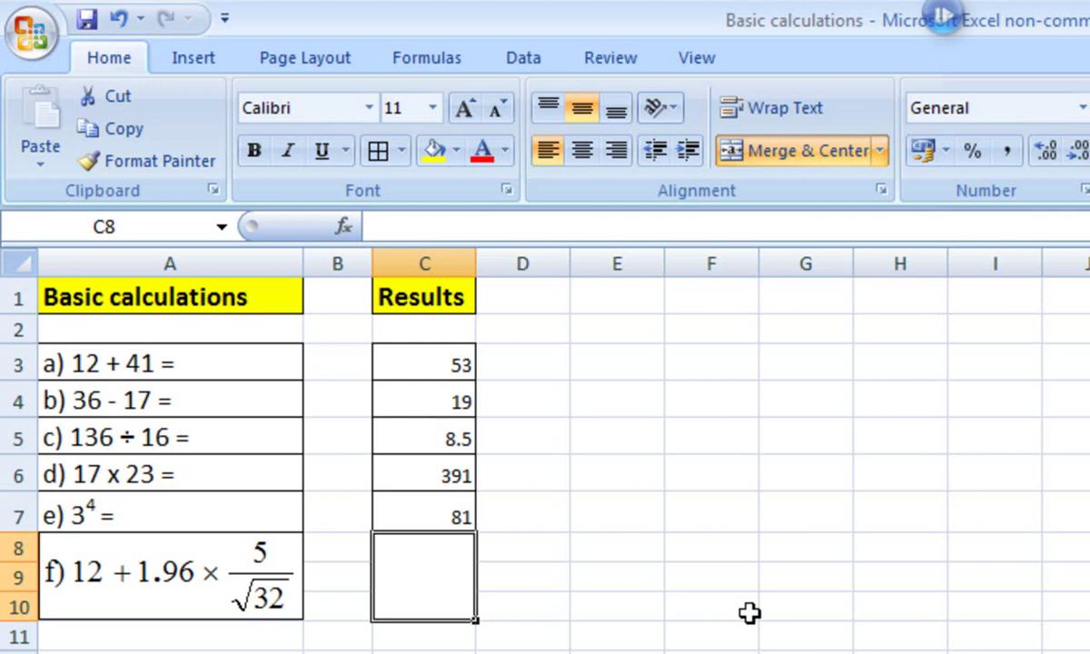
Step: Calculate expression f in the merged result cell C8 with the formula =12+1.96*5/sqrt(32)
{"action": "type", "text": "="}
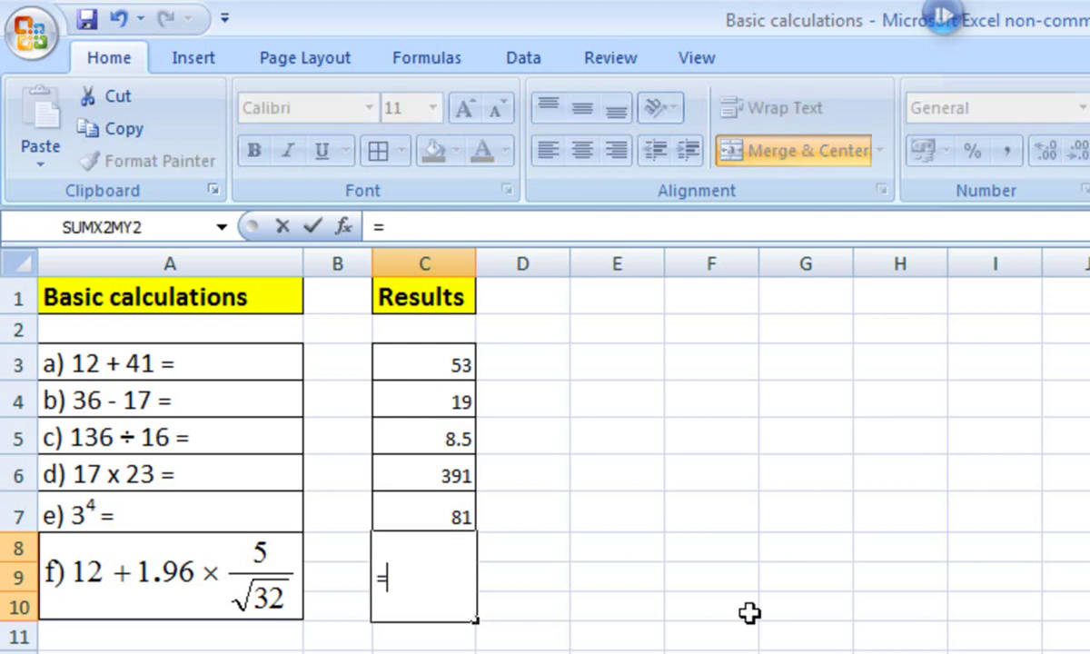
{"action": "type", "text": "12+"}
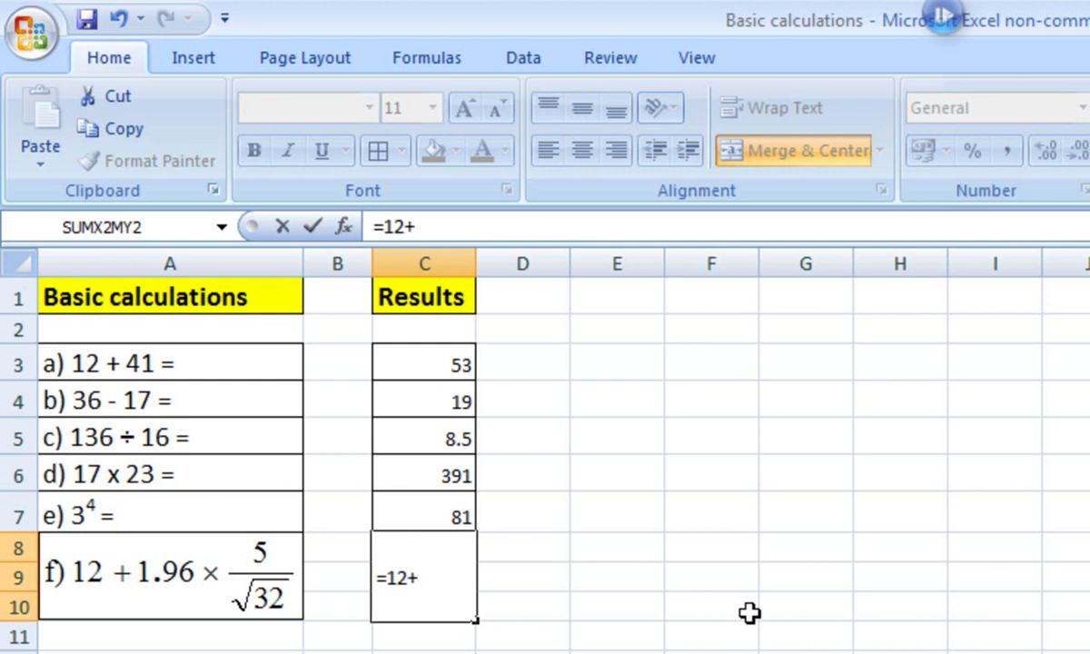
{"action": "type", "text": "1.96"}
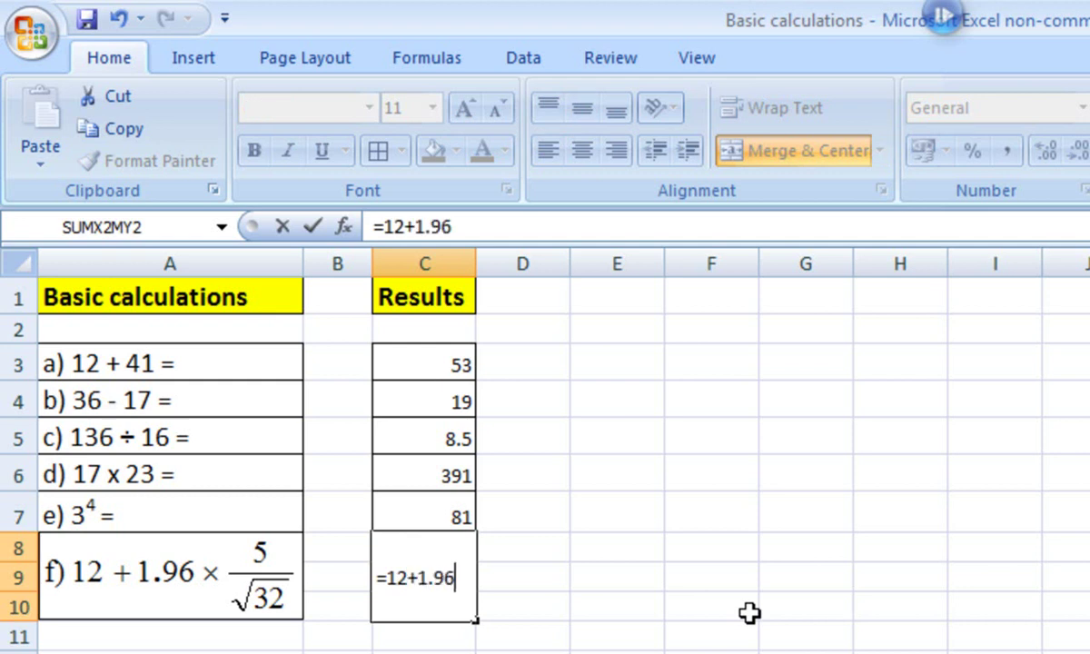
{"action": "type", "text": "*5/"}
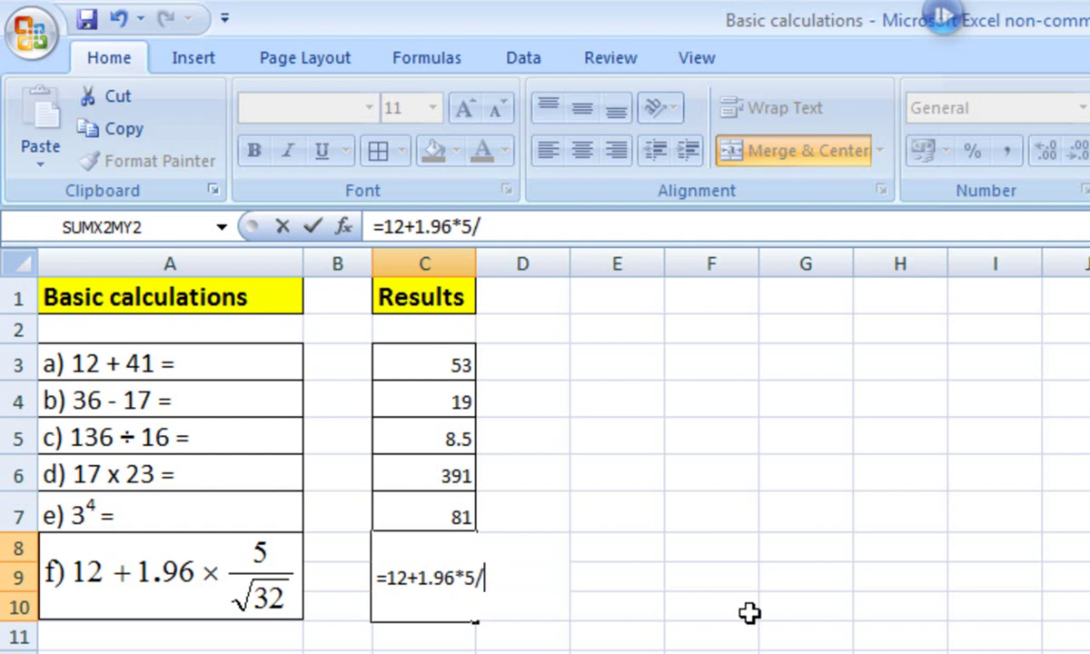
{"action": "type", "text": "sqrt"}
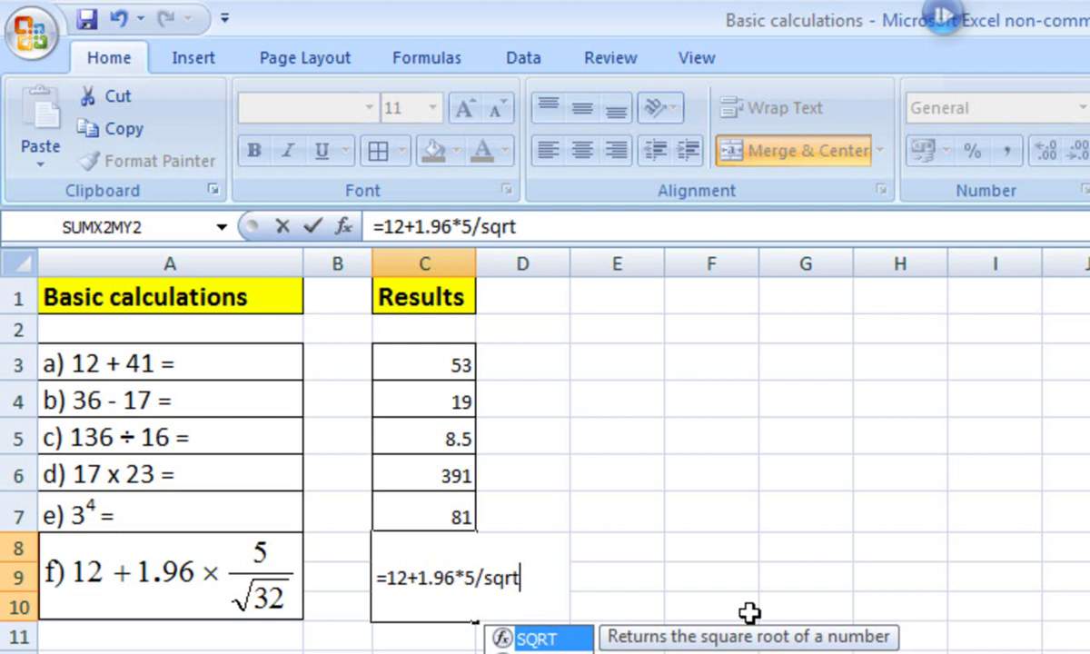
{"action": "type", "text": "(32)"}
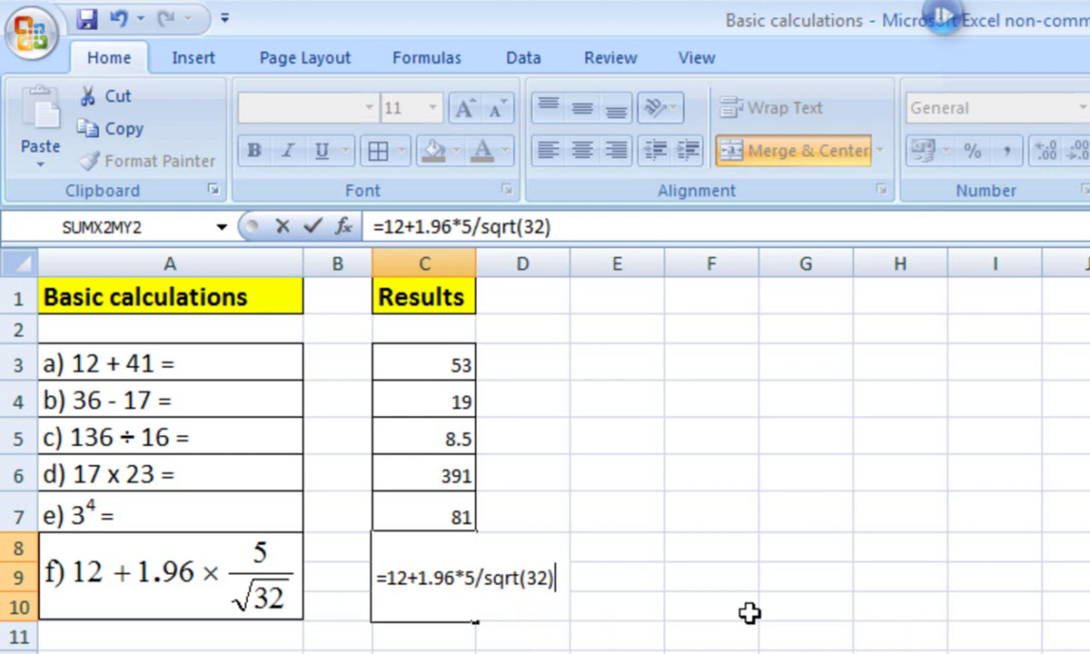
{"action": "key", "text": "Return"}
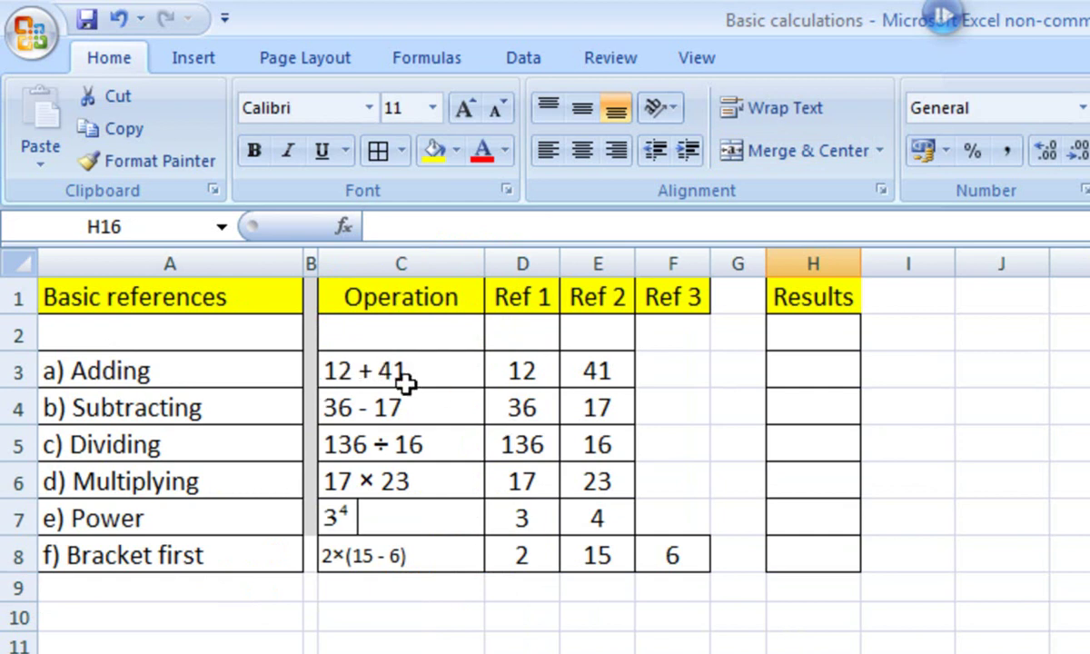
Step: On the Basic references sheet, add the two referenced values in result cell H3 with the formula =D3+E3
{"action": "left_click", "coordinate": [835, 367]}
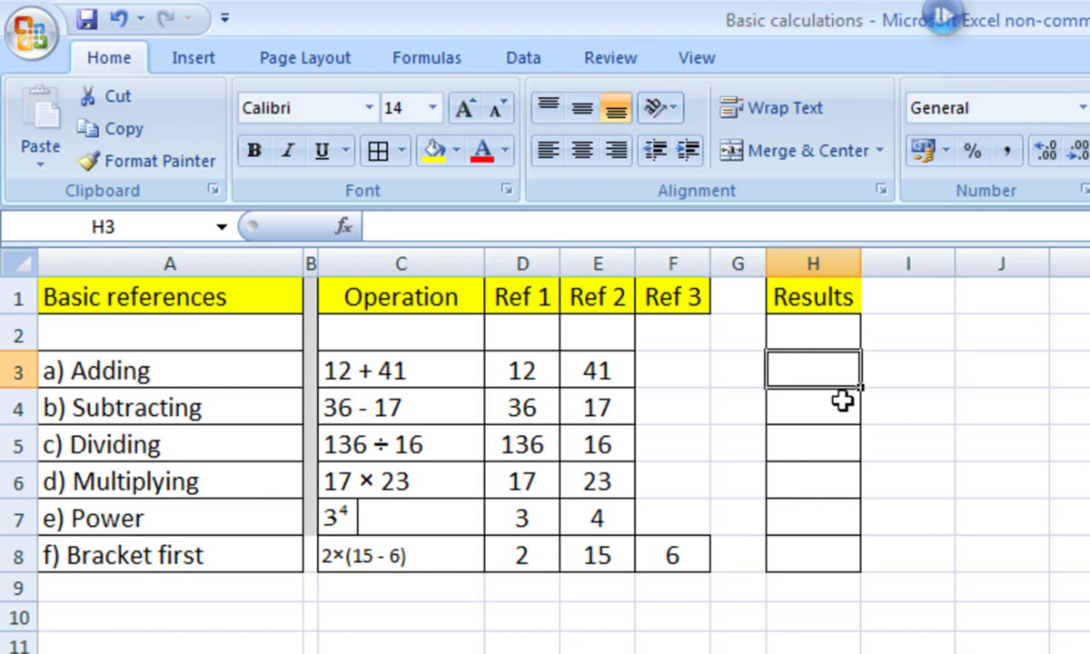
{"action": "type", "text": "="}
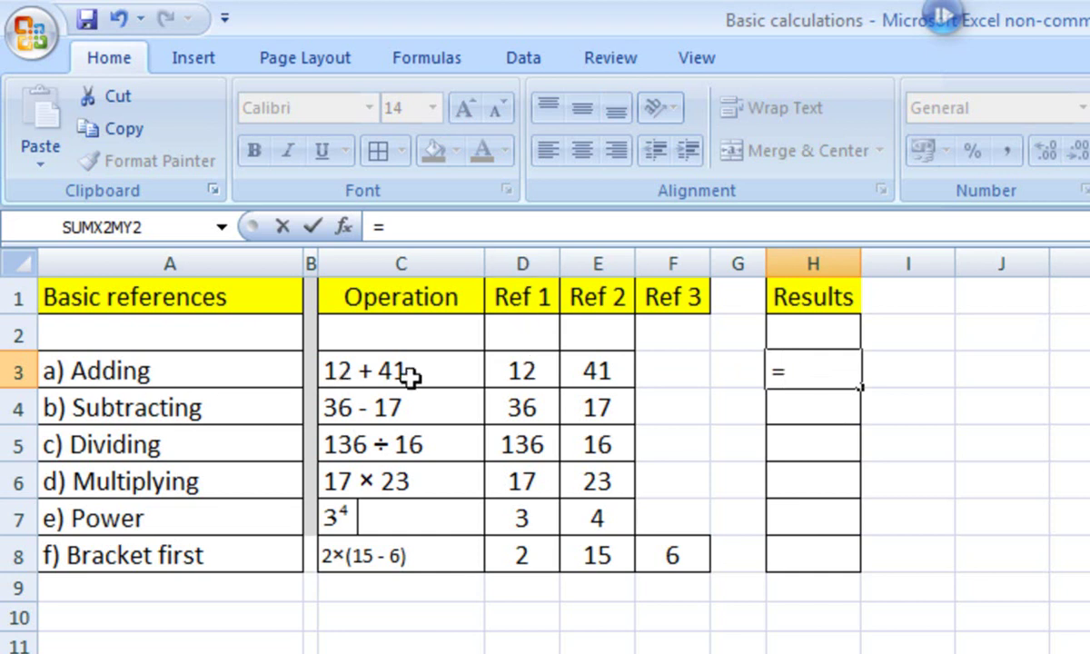
{"action": "left_click", "coordinate": [529, 372]}
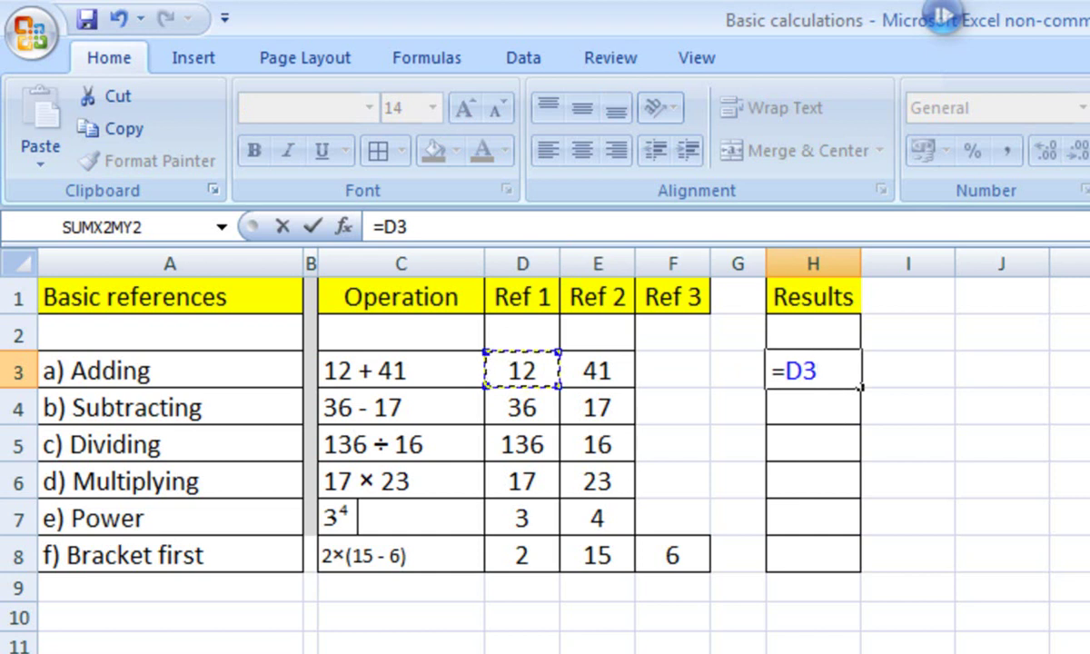
{"action": "type", "text": "+"}
{"action": "left_click", "coordinate": [593, 369]}
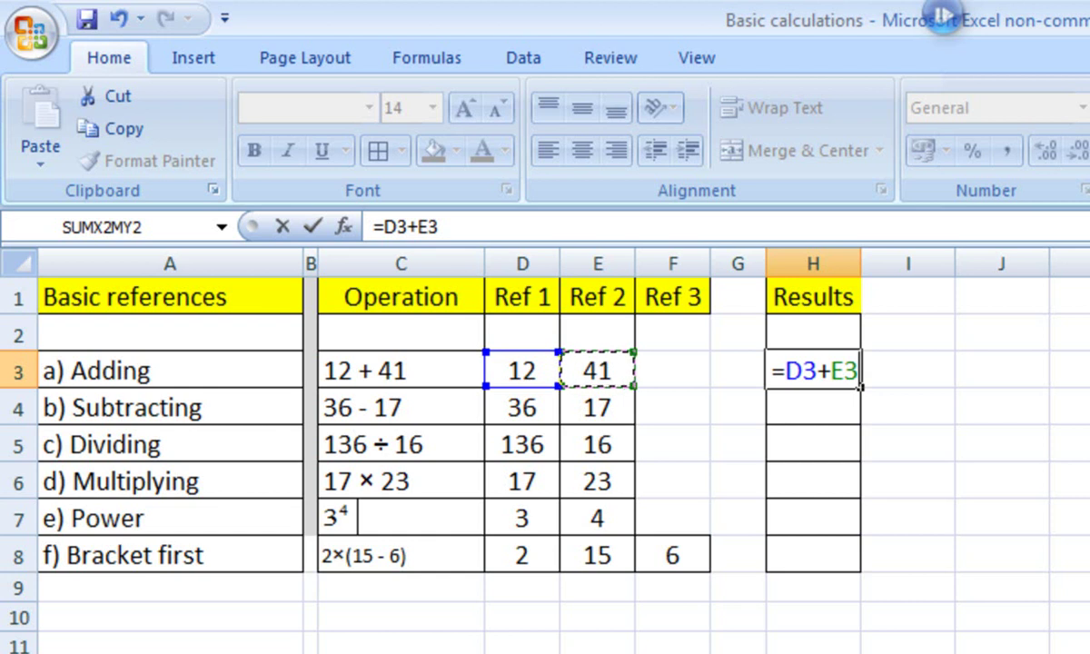
{"action": "key", "text": "Return"}
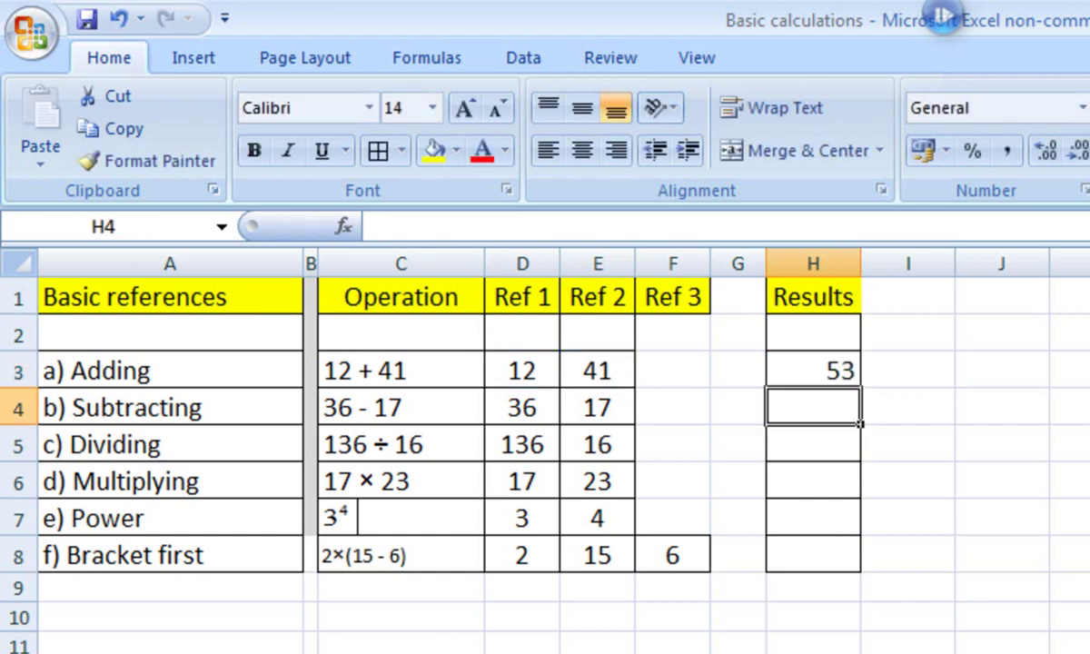
Step: Subtract the second reference from the first in result cell H4 with the formula =D4-E4
{"action": "type", "text": "="}
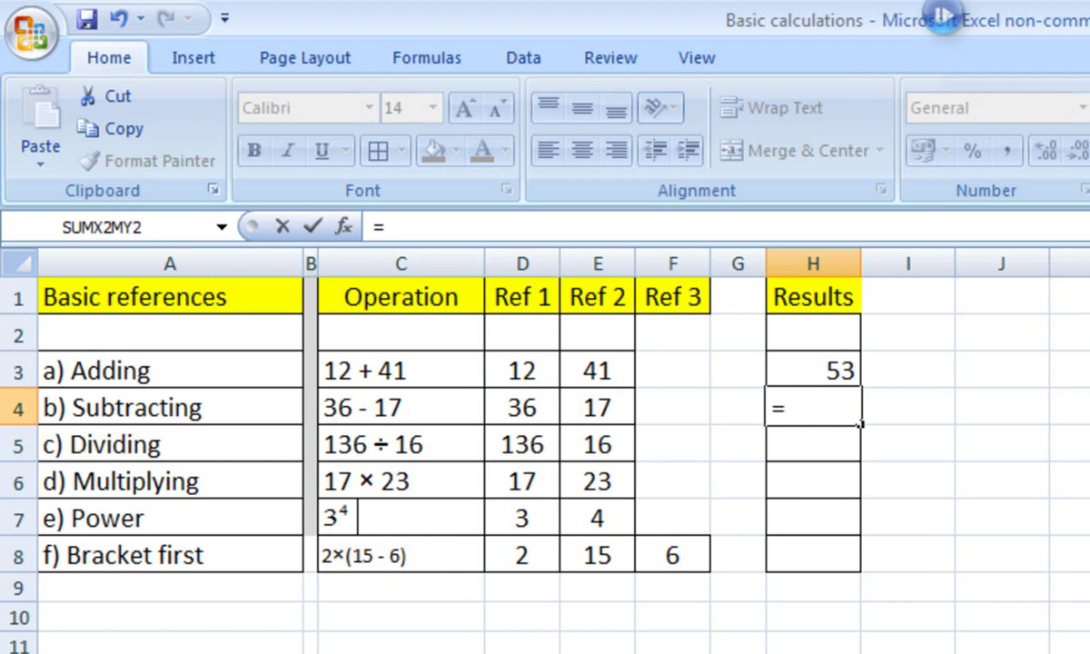
{"action": "left_click", "coordinate": [524, 407]}
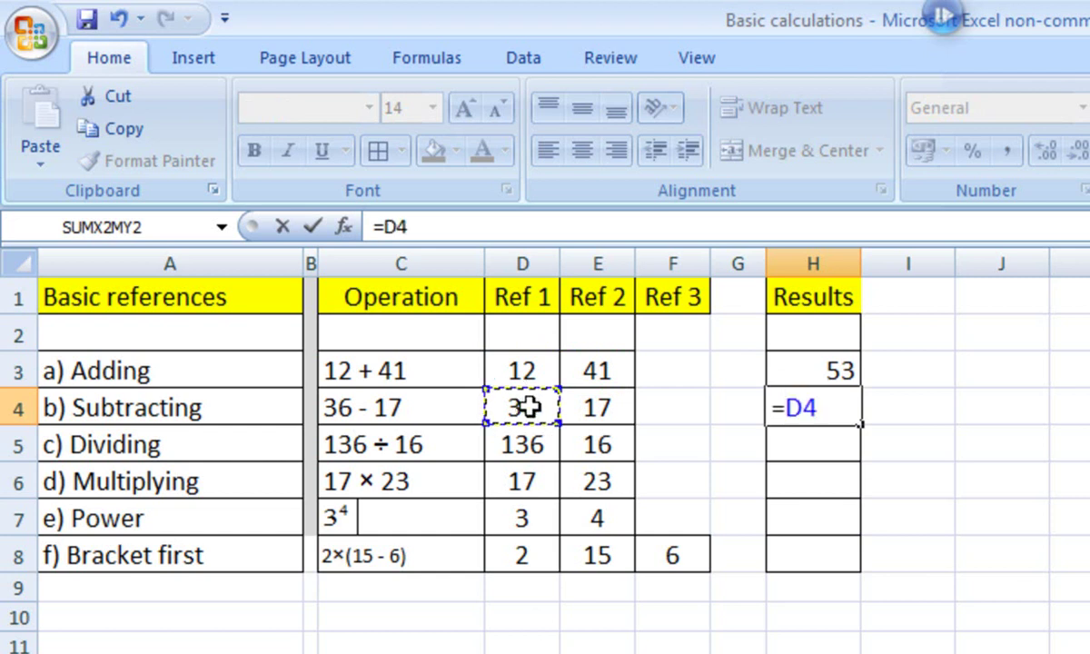
{"action": "type", "text": "-"}
{"action": "left_click", "coordinate": [606, 410]}
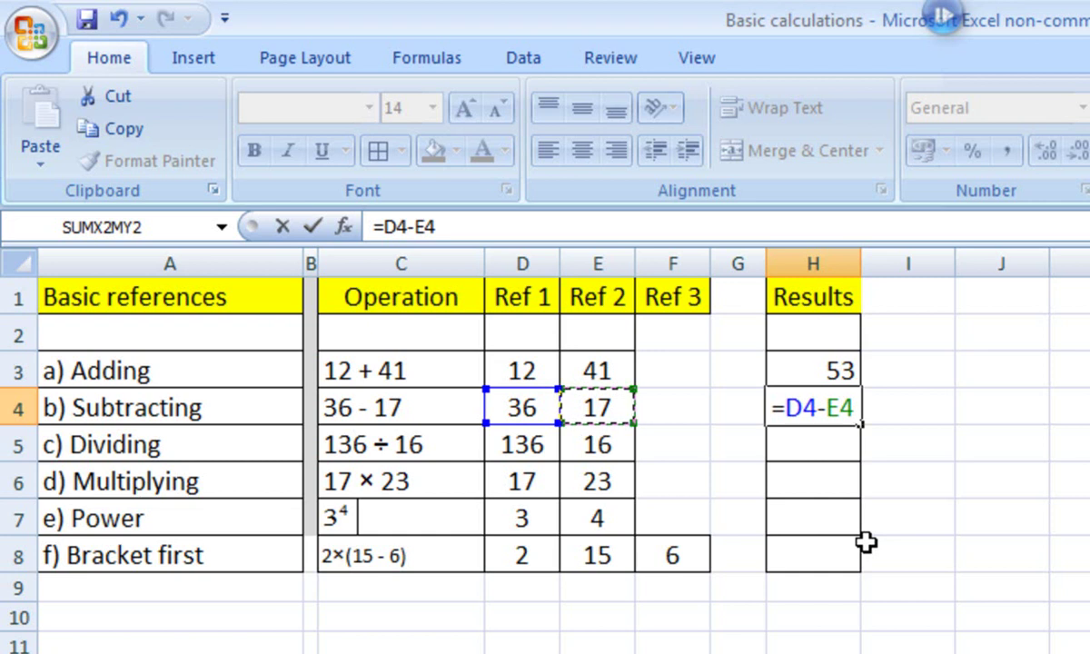
{"action": "key", "text": "Return"}
Step: Divide the first reference by the second in result cell H5 with the formula =D5/E5
{"action": "type", "text": "="}
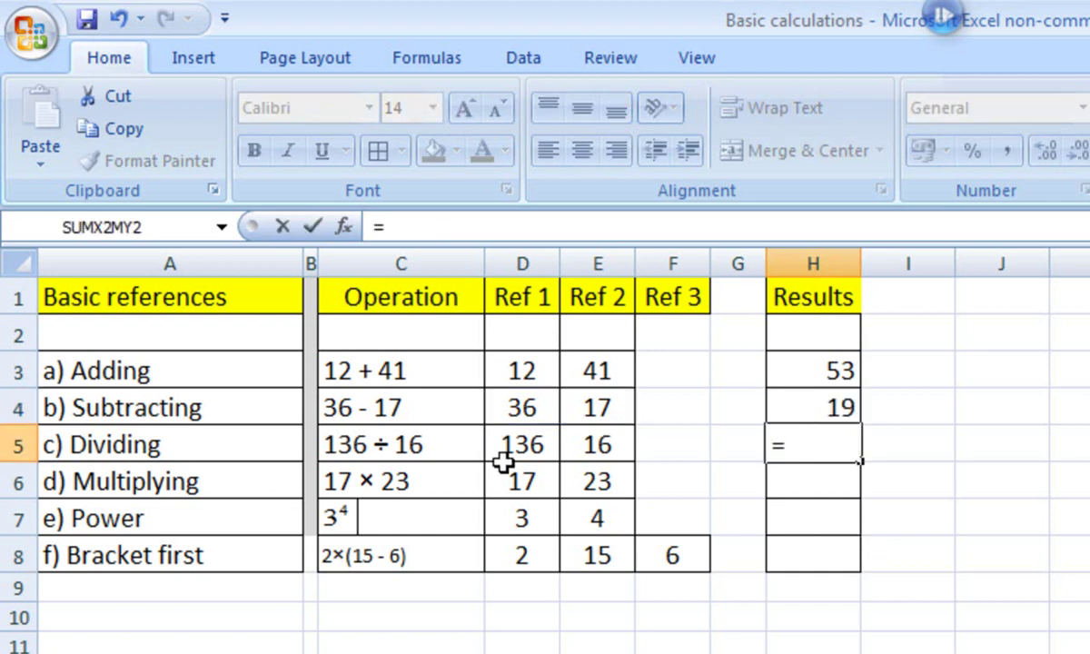
{"action": "left_click", "coordinate": [523, 444]}
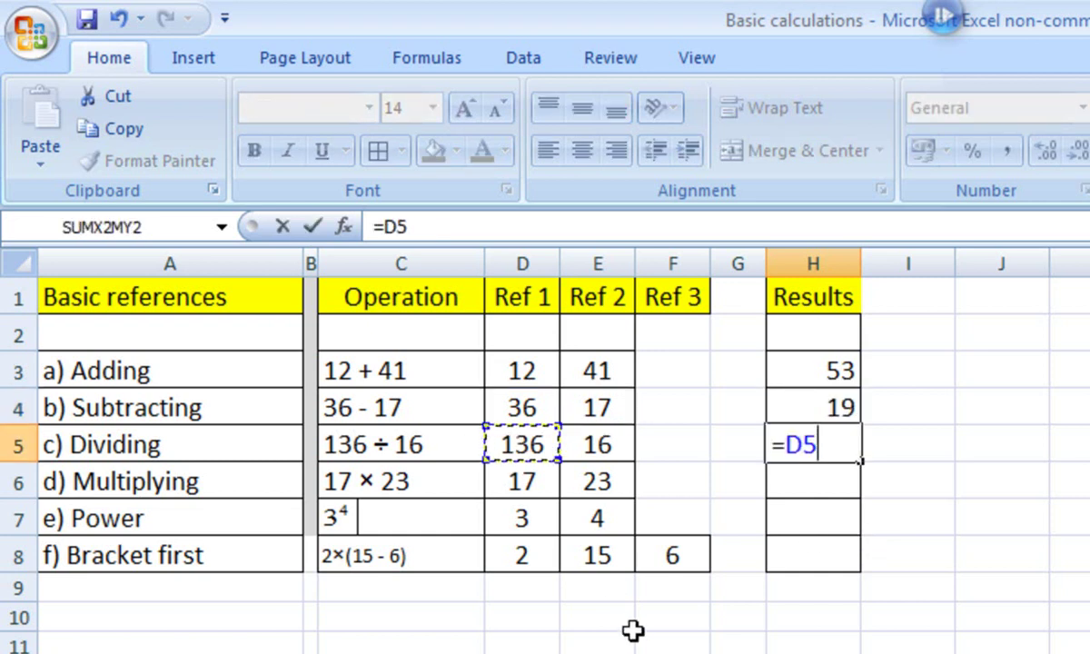
{"action": "type", "text": "/"}
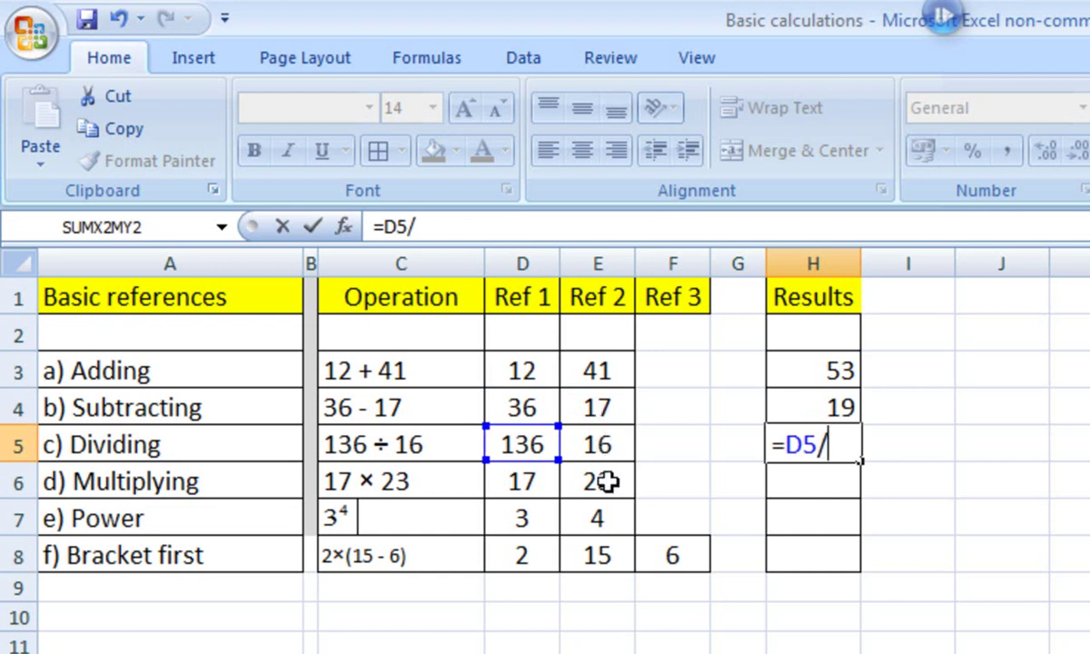
{"action": "left_click", "coordinate": [607, 441]}
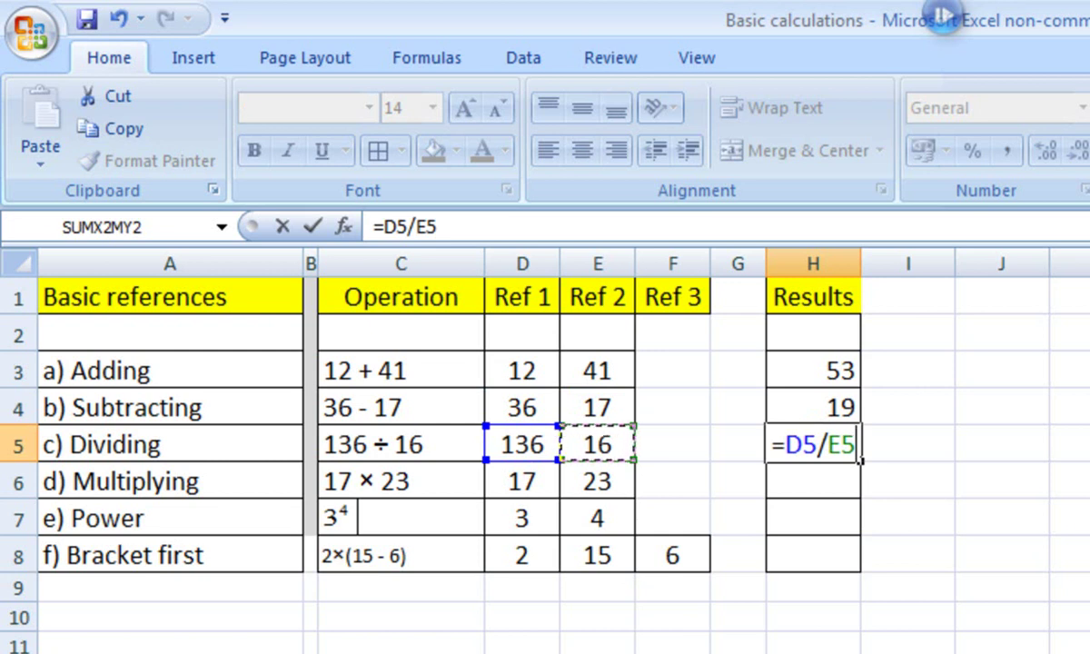
{"action": "key", "text": "Return"}
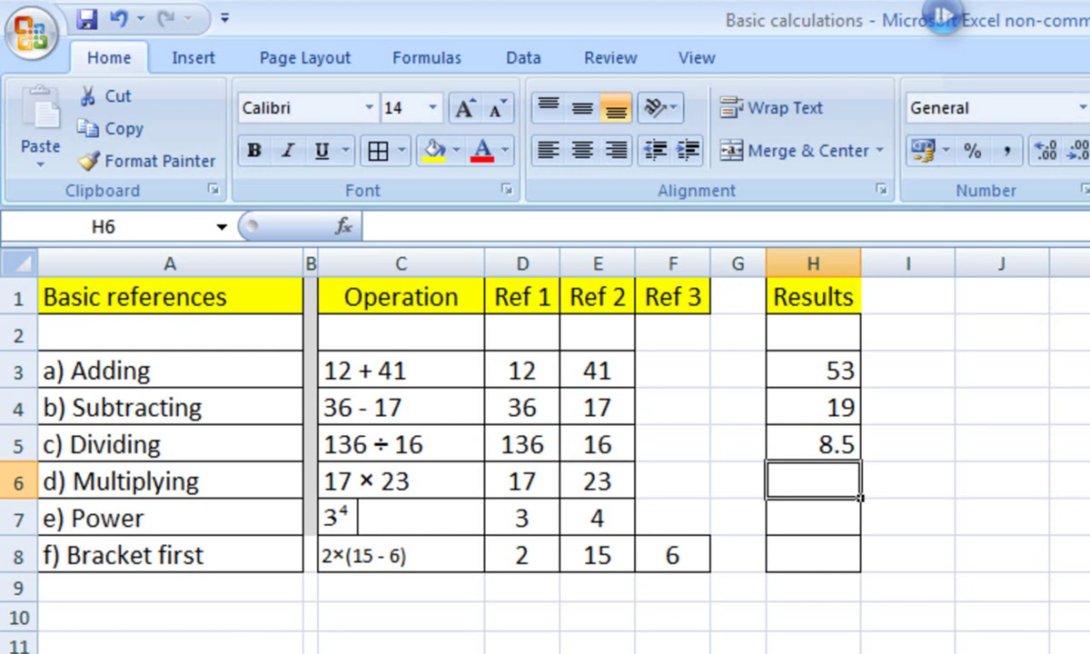
Step: Multiply the two references in result cell H6 with the formula =D6*E6
{"action": "type", "text": "="}
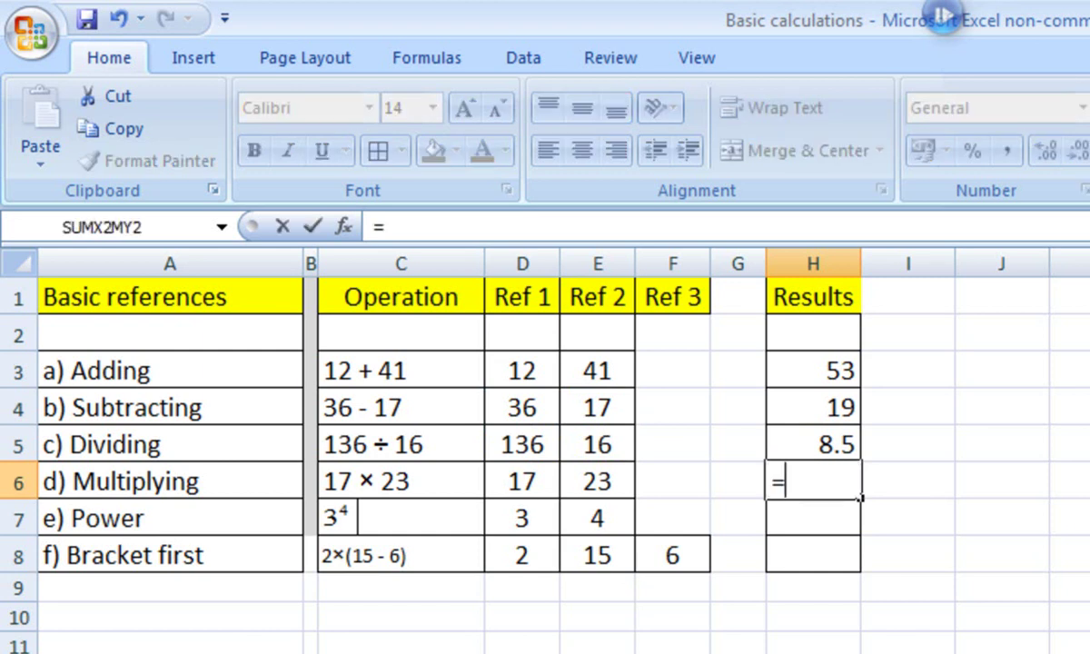
{"action": "left_click", "coordinate": [545, 484]}
{"action": "type", "text": "*"}
{"action": "left_click", "coordinate": [627, 486]}
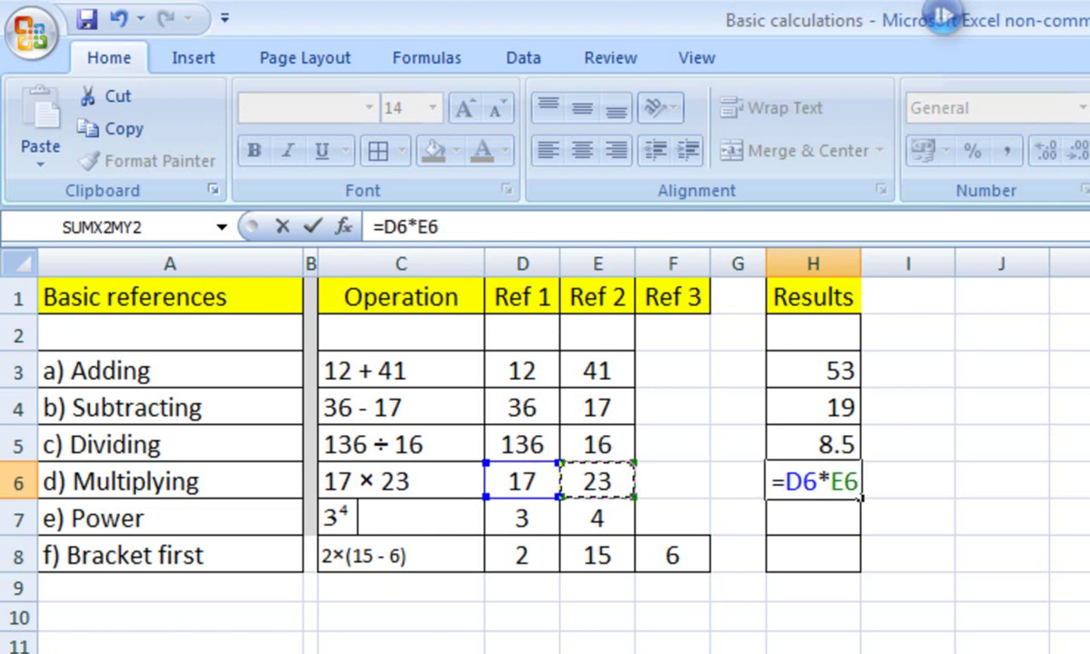
{"action": "key", "text": "Return"}
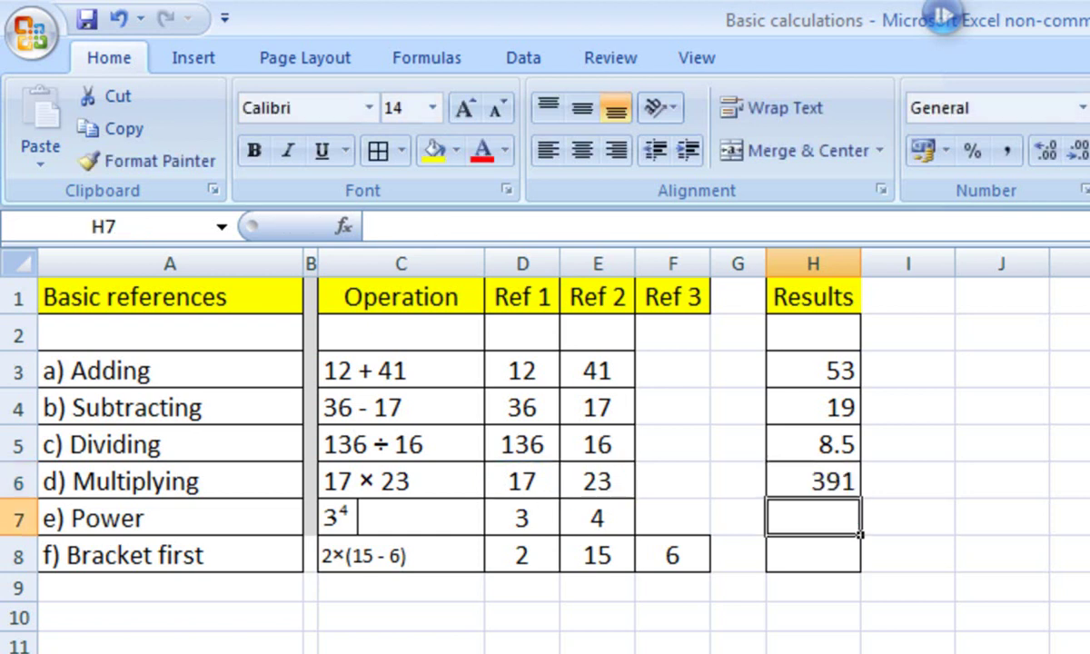
Step: Raise the first reference to the power of the second in result cell H7 with the formula =D7^E7
{"action": "type", "text": "="}
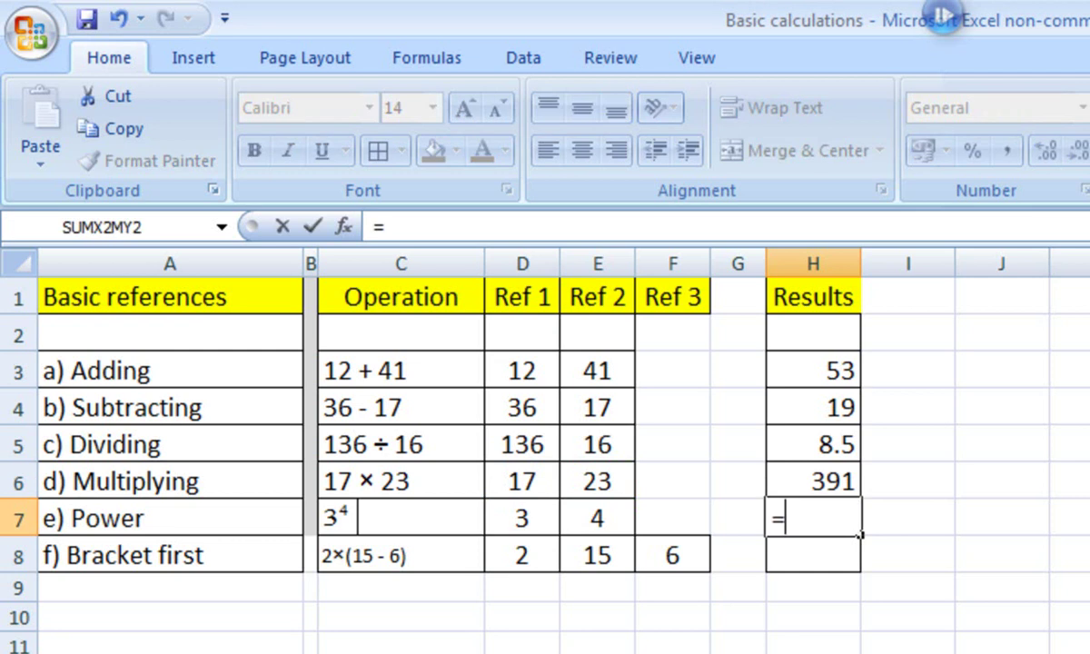
{"action": "left_click", "coordinate": [530, 518]}
{"action": "type", "text": "^"}
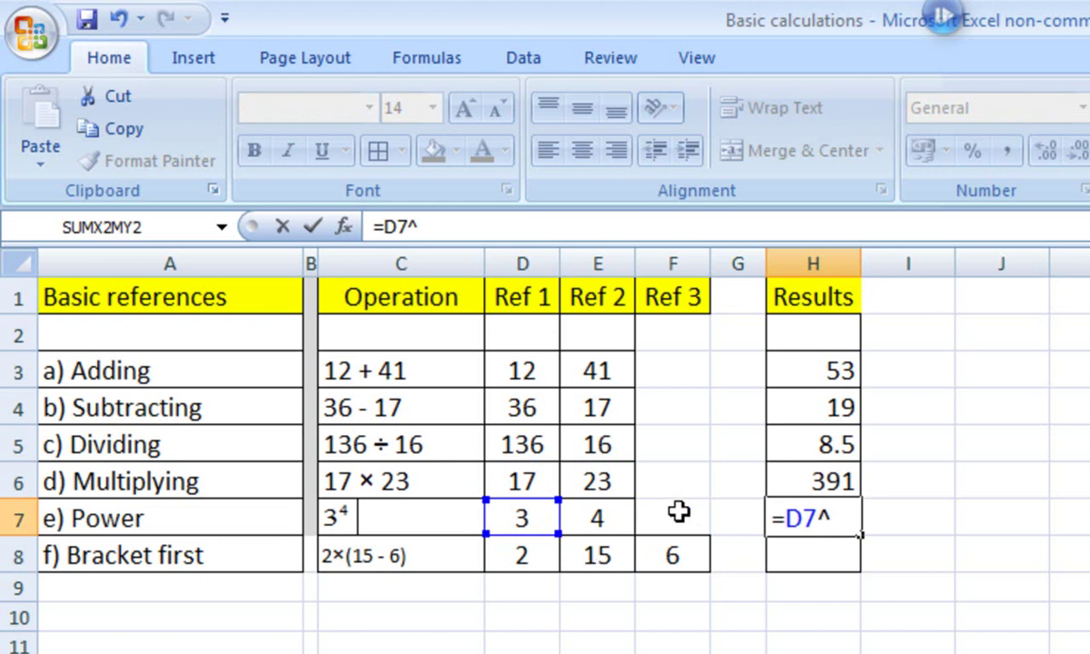
{"action": "left_click", "coordinate": [605, 517]}
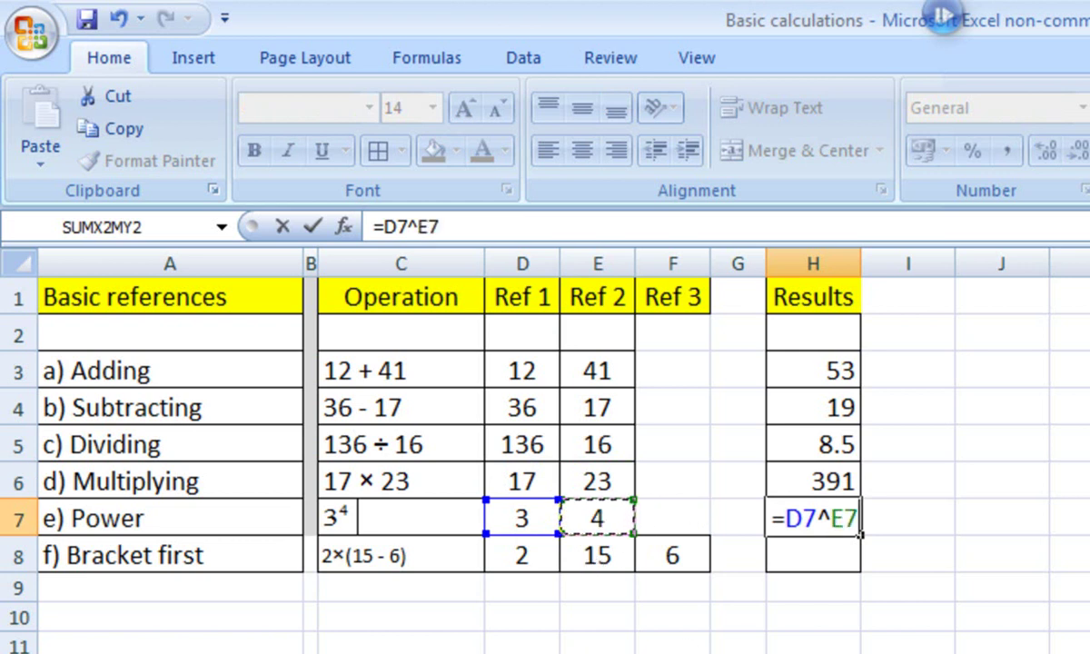
{"action": "key", "text": "Return"}
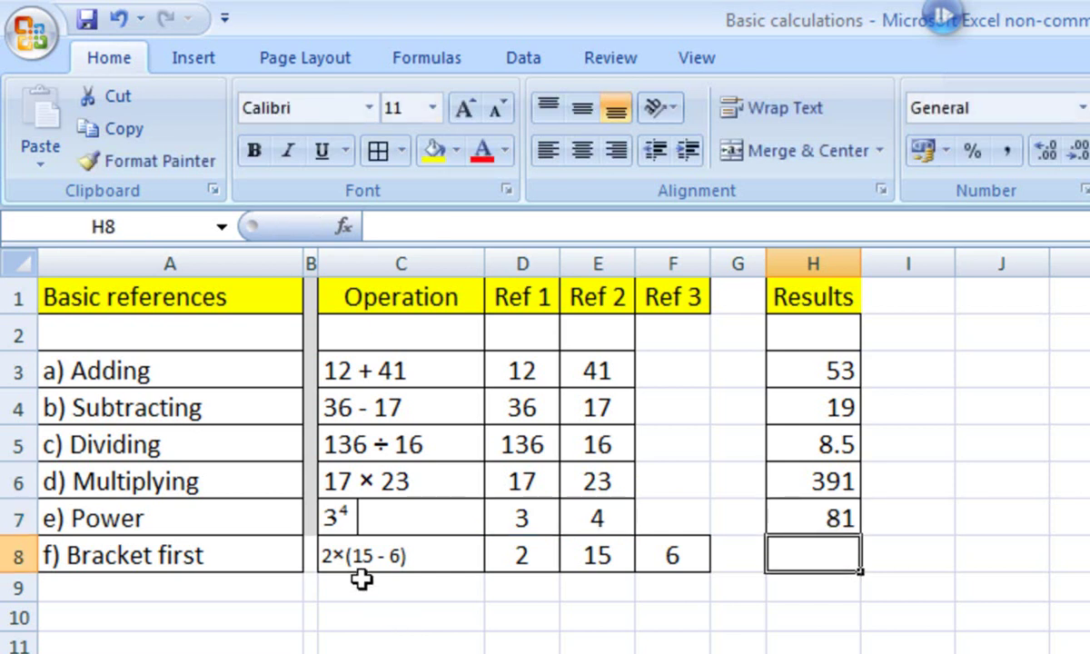
Step: Calculate the bracket-first expression in result cell H8 with the formula =D8*(E8-F8)
{"action": "type", "text": "="}
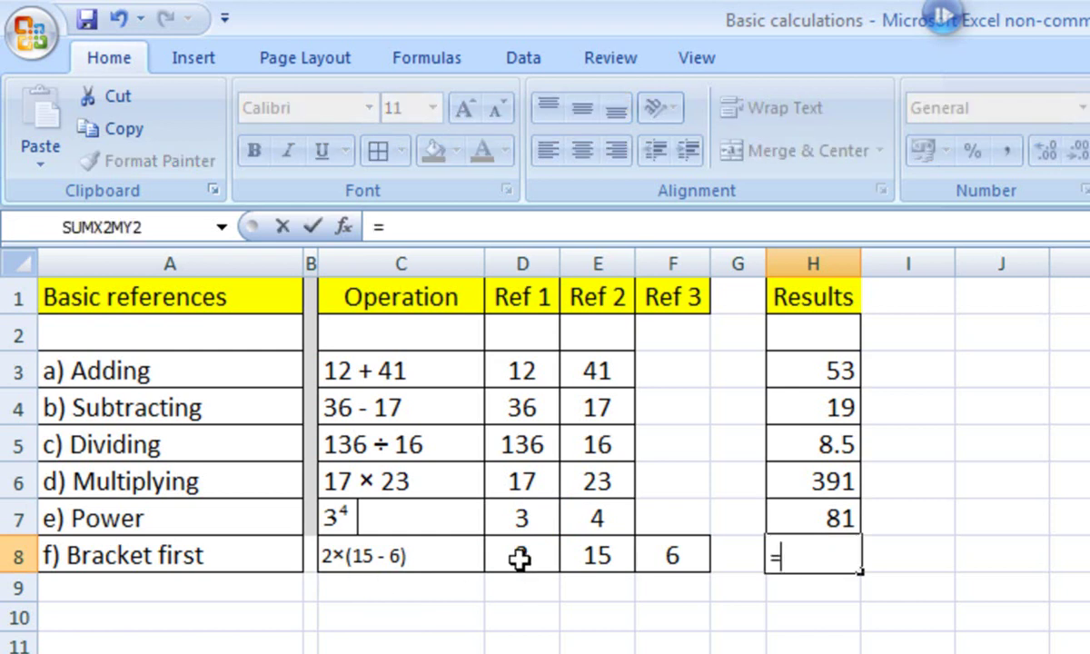
{"action": "left_click", "coordinate": [519, 558]}
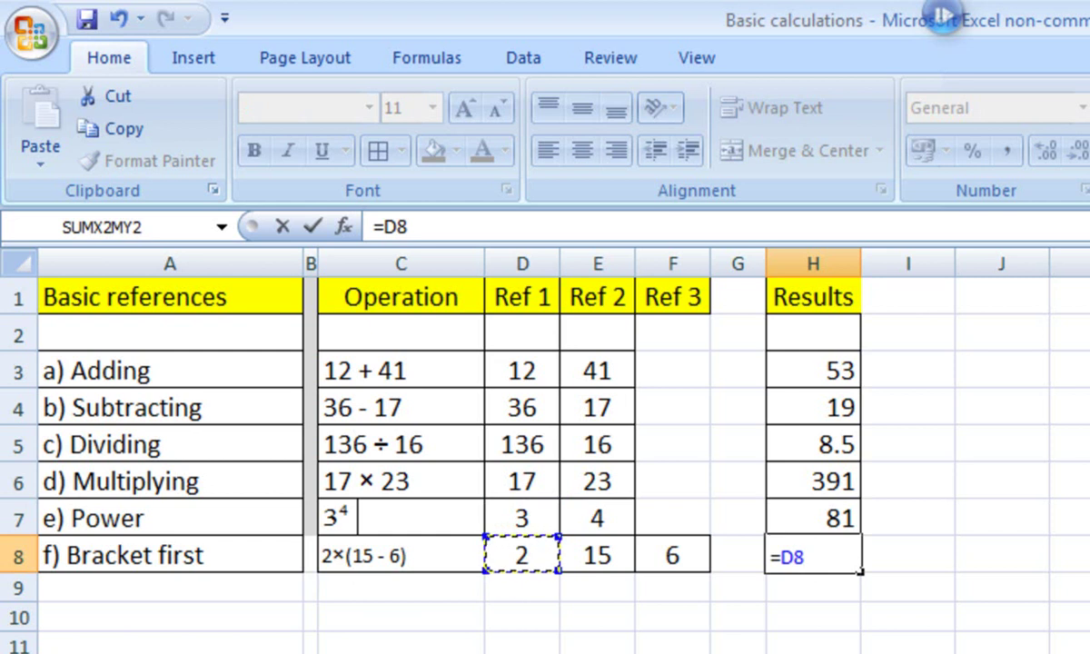
{"action": "type", "text": "*("}
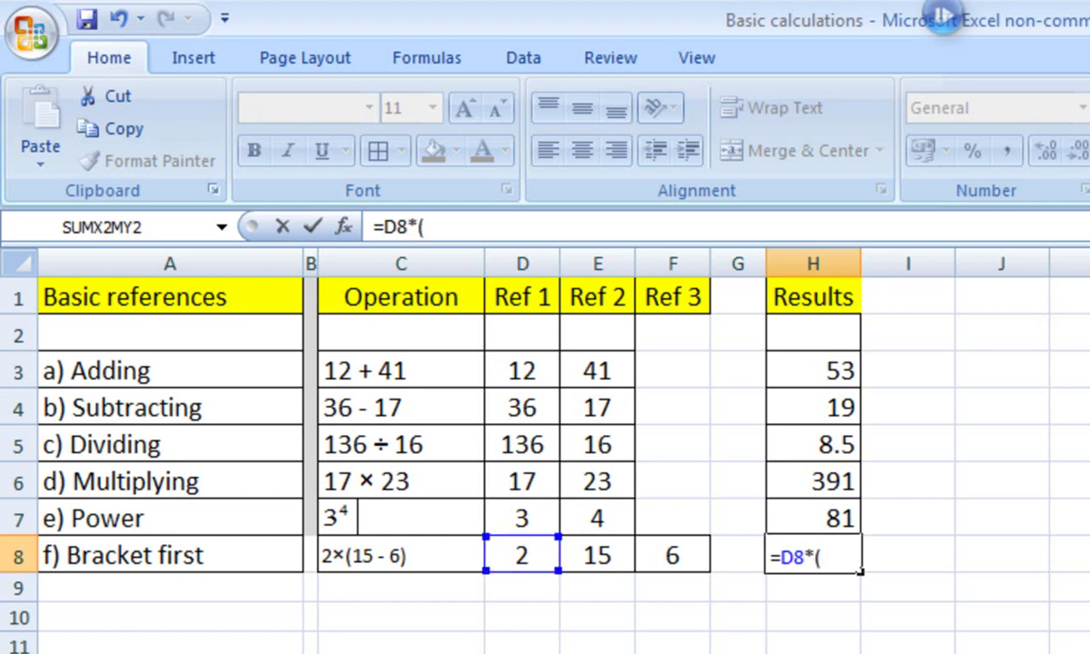
{"action": "left_click", "coordinate": [595, 555]}
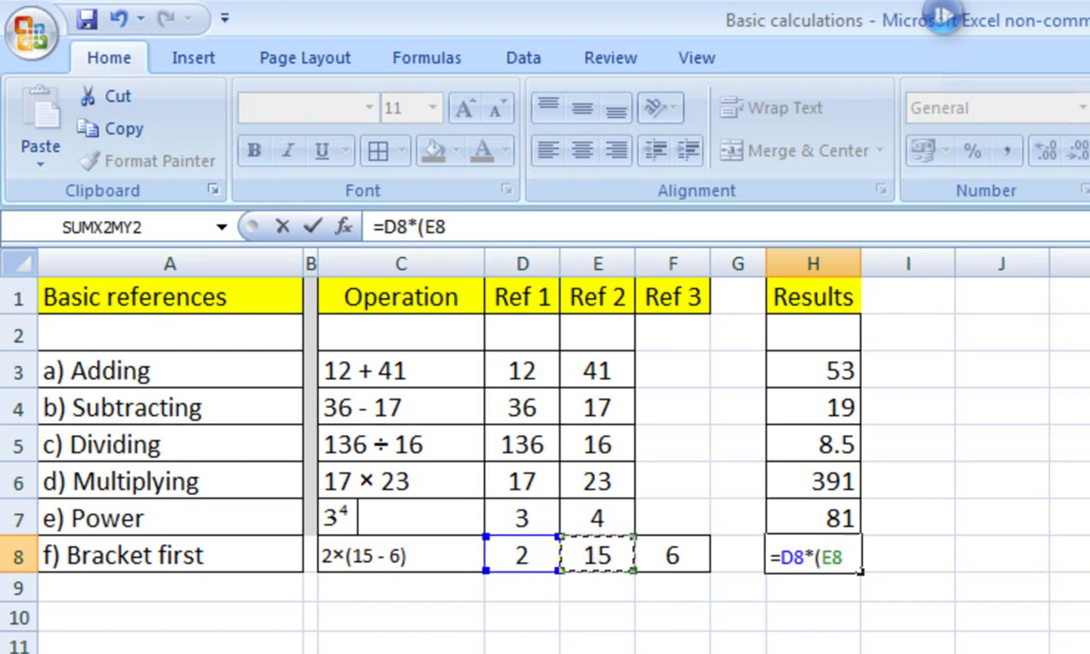
{"action": "type", "text": "-"}
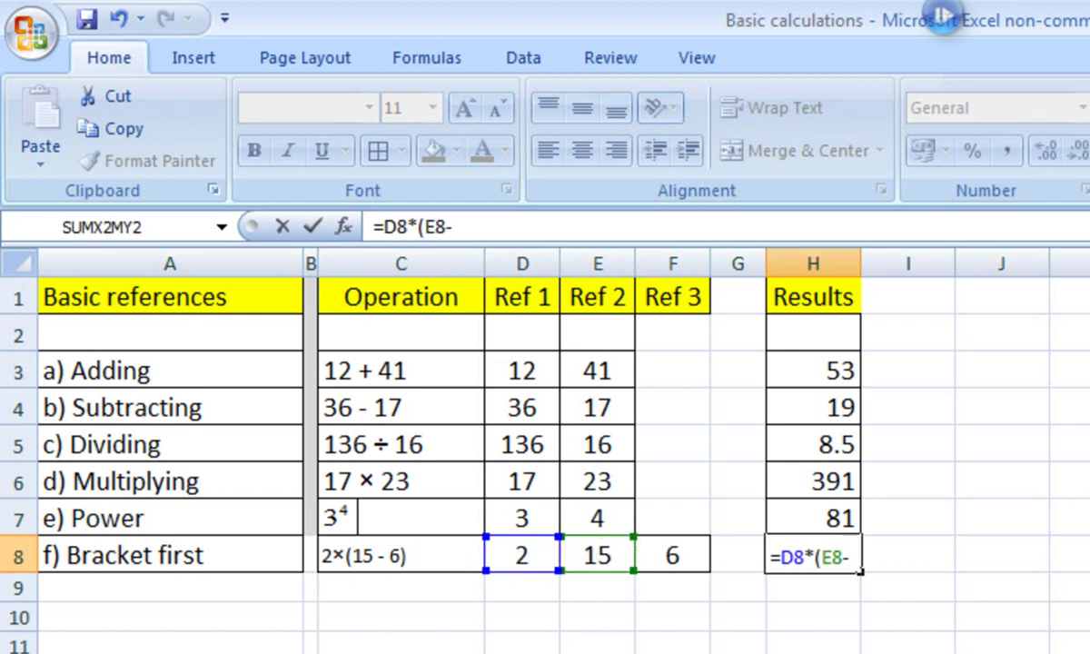
{"action": "left_click", "coordinate": [689, 555]}
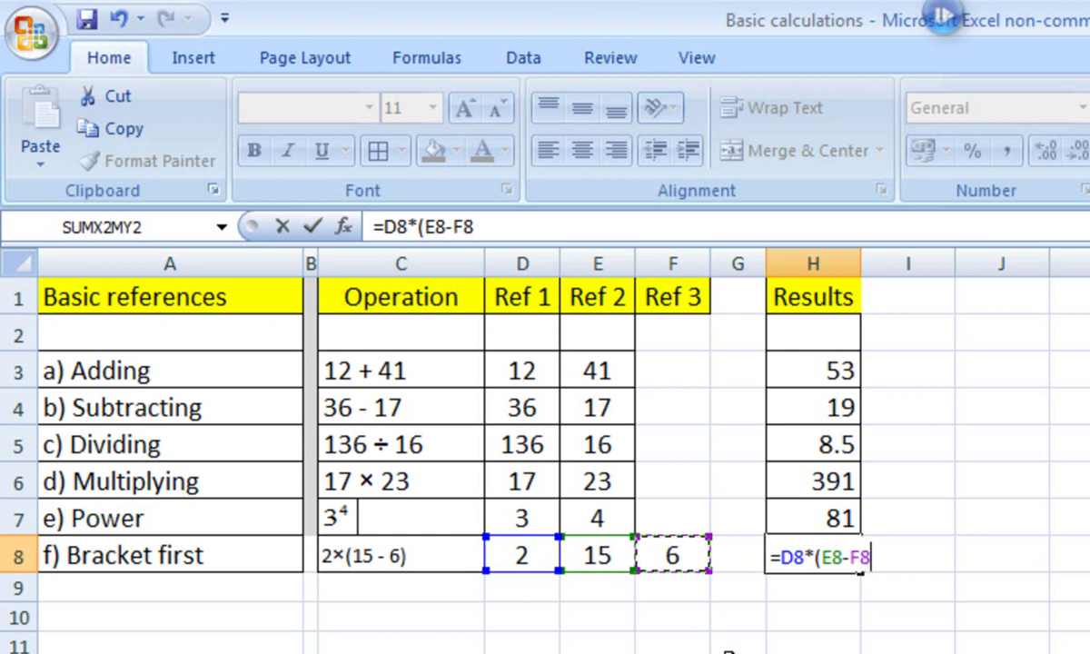
{"action": "type", "text": ")"}
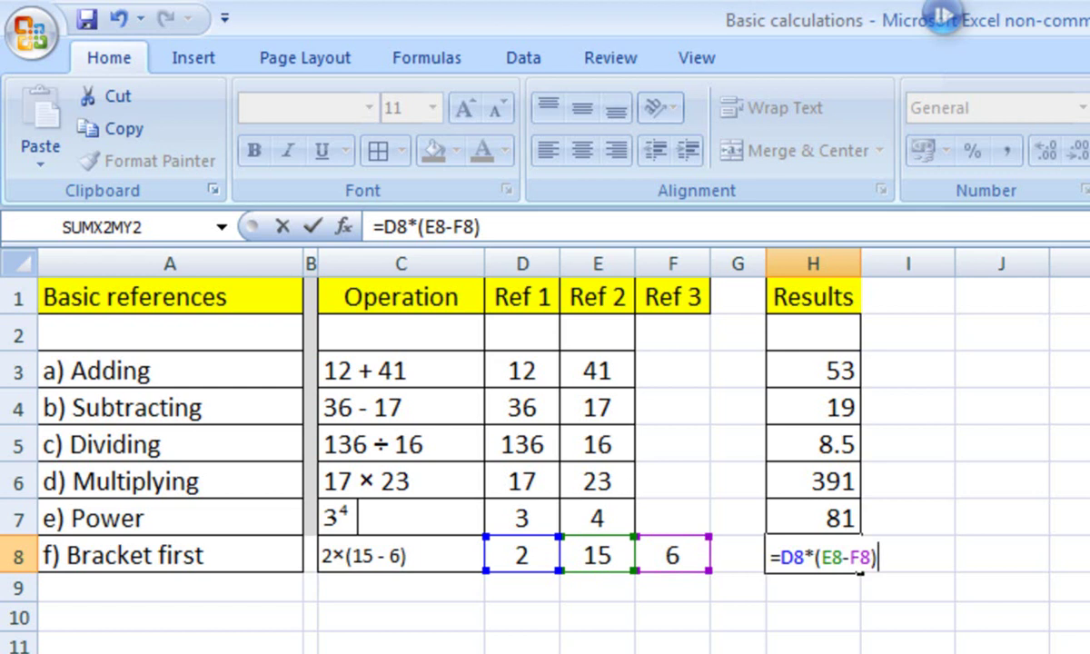
{"action": "key", "text": "Return"}
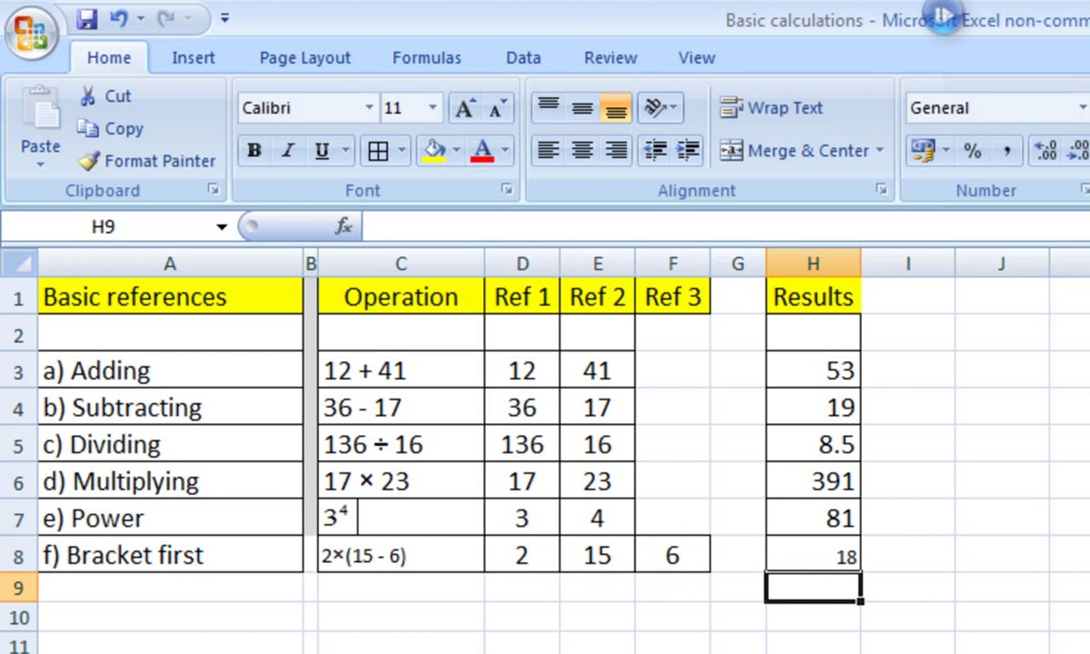
Step: On the next sheet with the x and y data, total the x values in cell D10 with the formula =SUM(D2:D8)
{"action": "key", "text": "ctrl+Page_Down"}
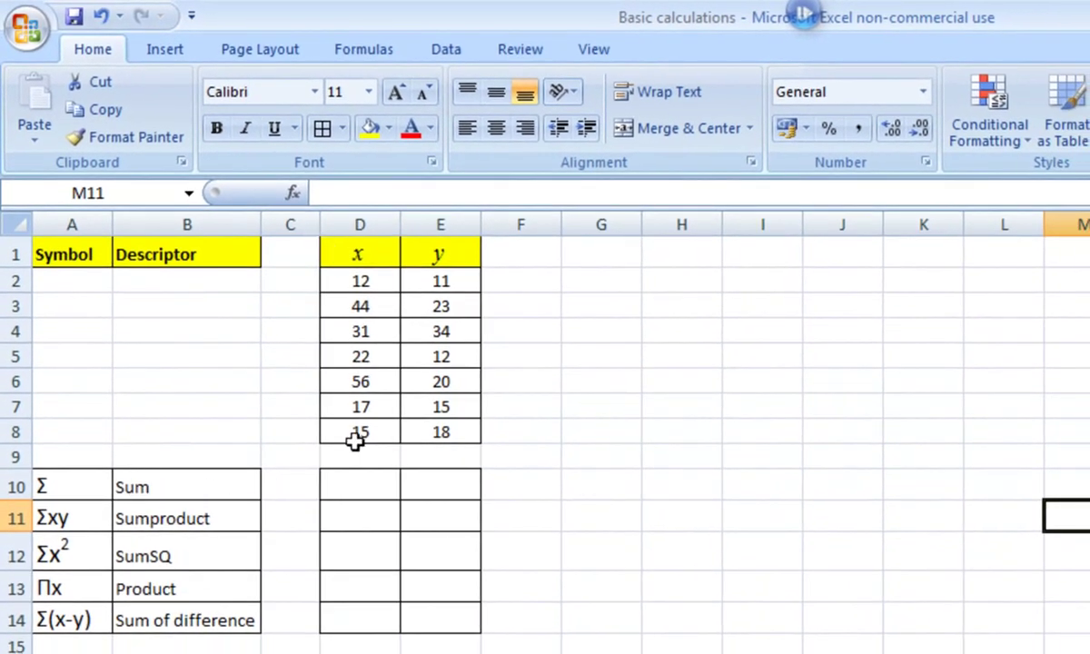
{"action": "left_click", "coordinate": [364, 483]}
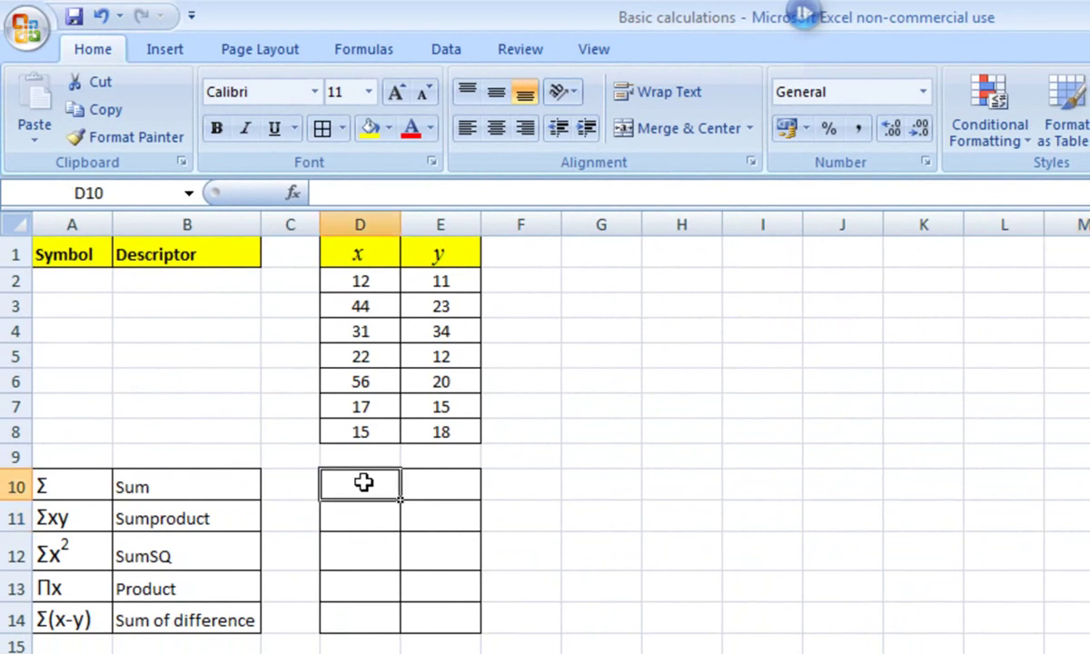
{"action": "type", "text": "="}
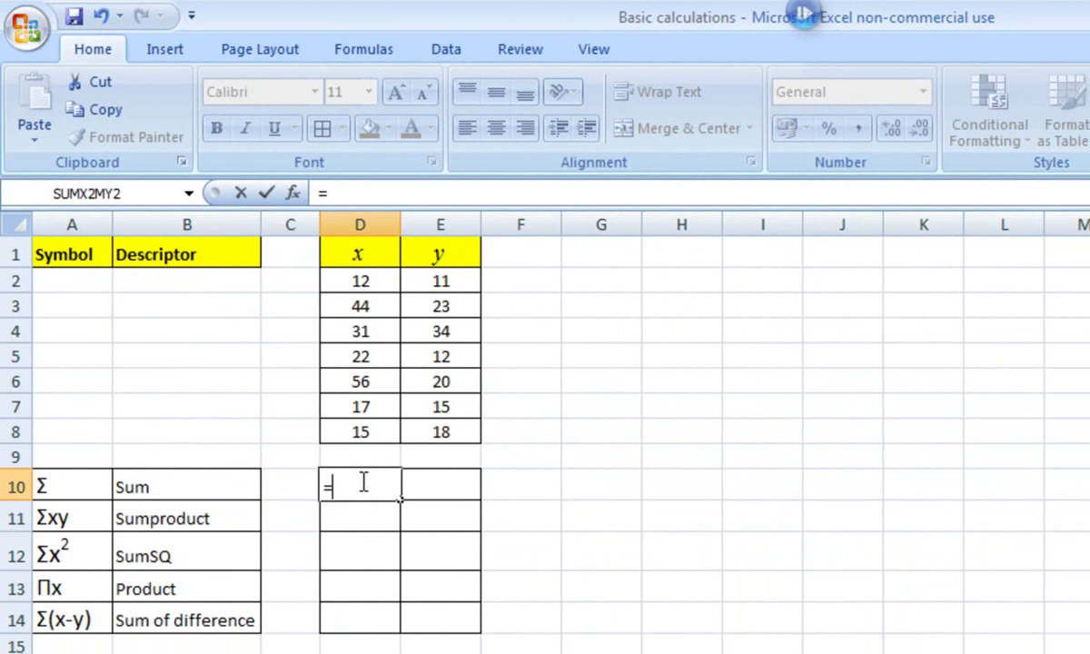
{"action": "type", "text": "sum"}
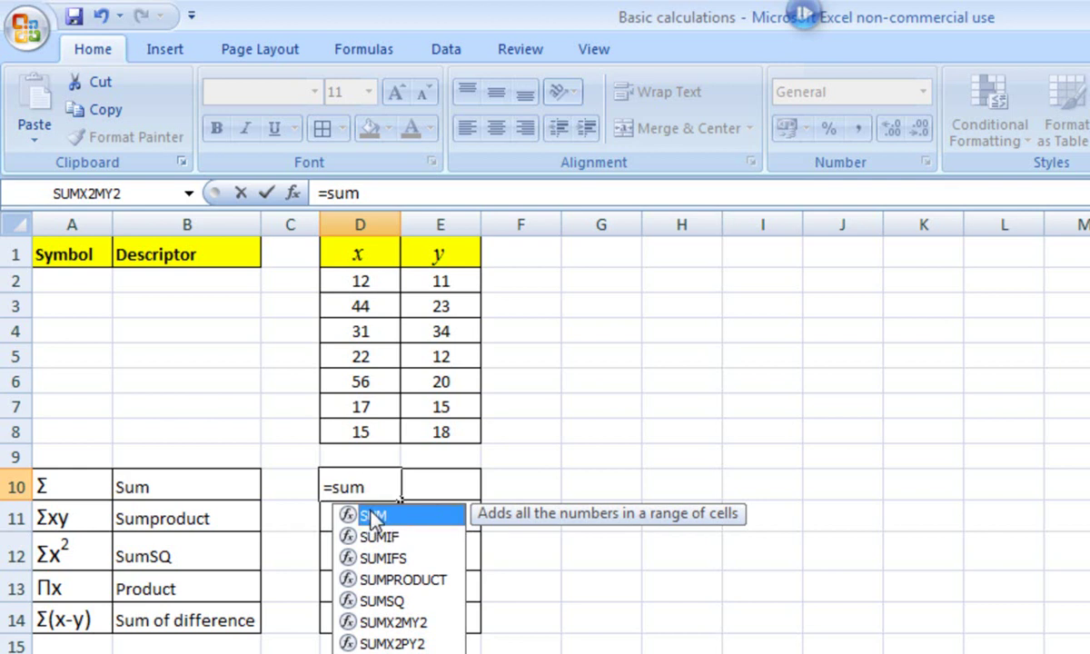
{"action": "double_click", "coordinate": [373, 516]}
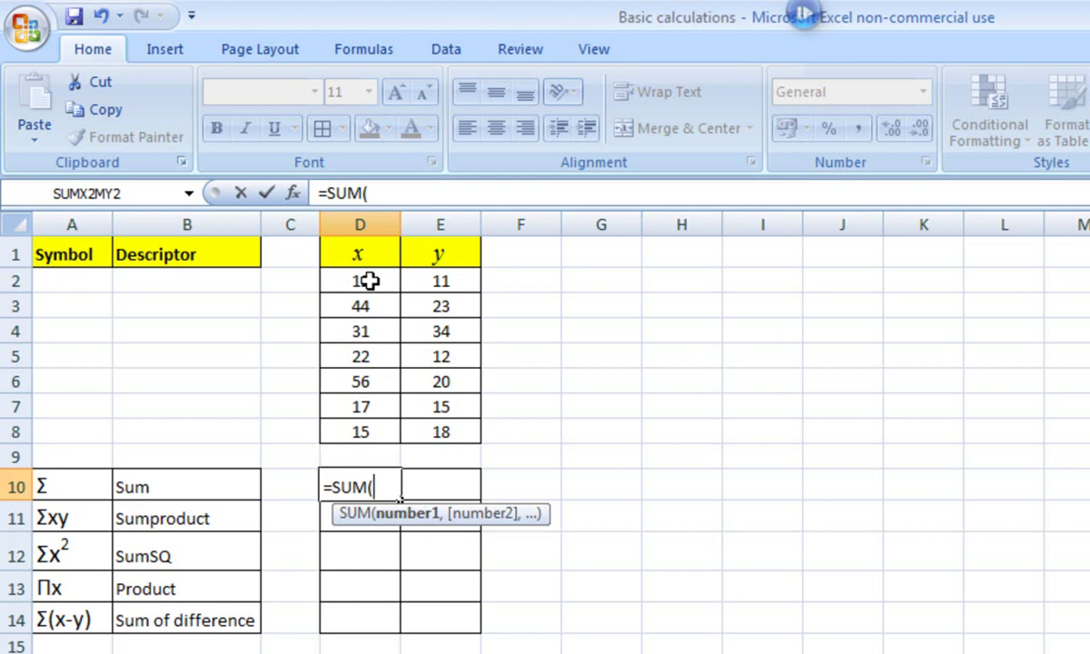
{"action": "left_click_drag", "start_coordinate": [370, 281], "coordinate": [362, 427]}
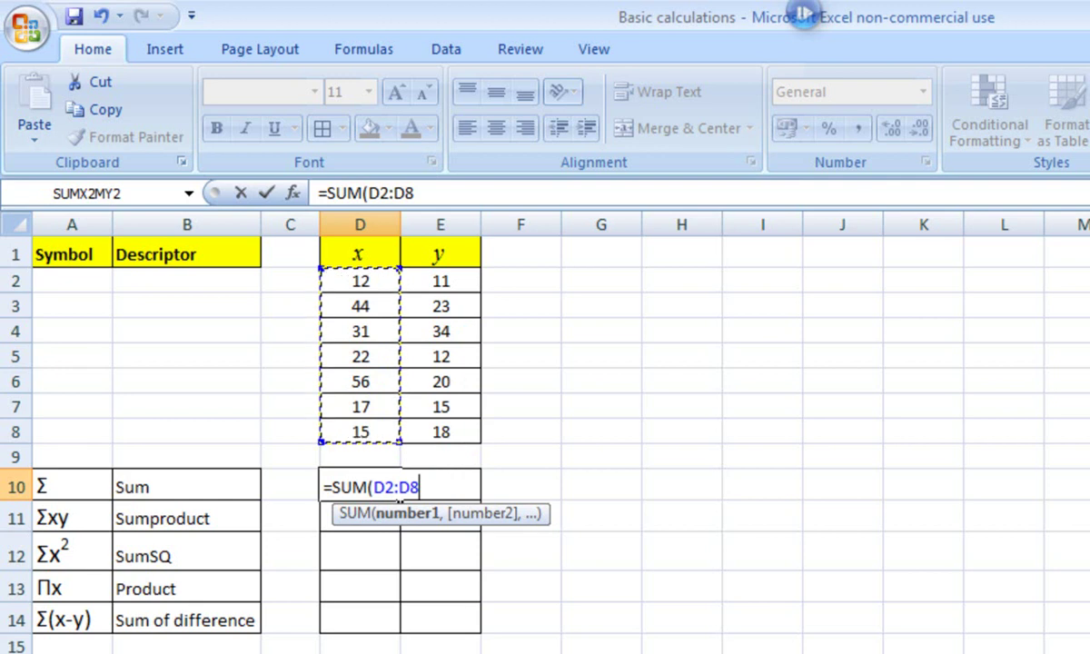
{"action": "type", "text": ")"}
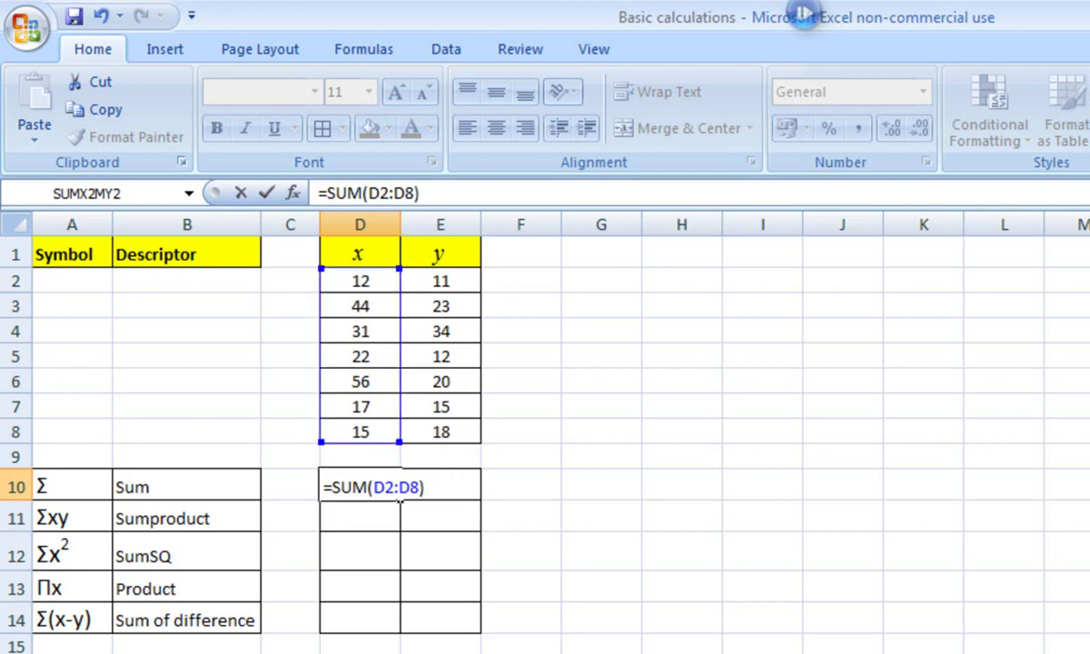
{"action": "key", "text": "Return"}
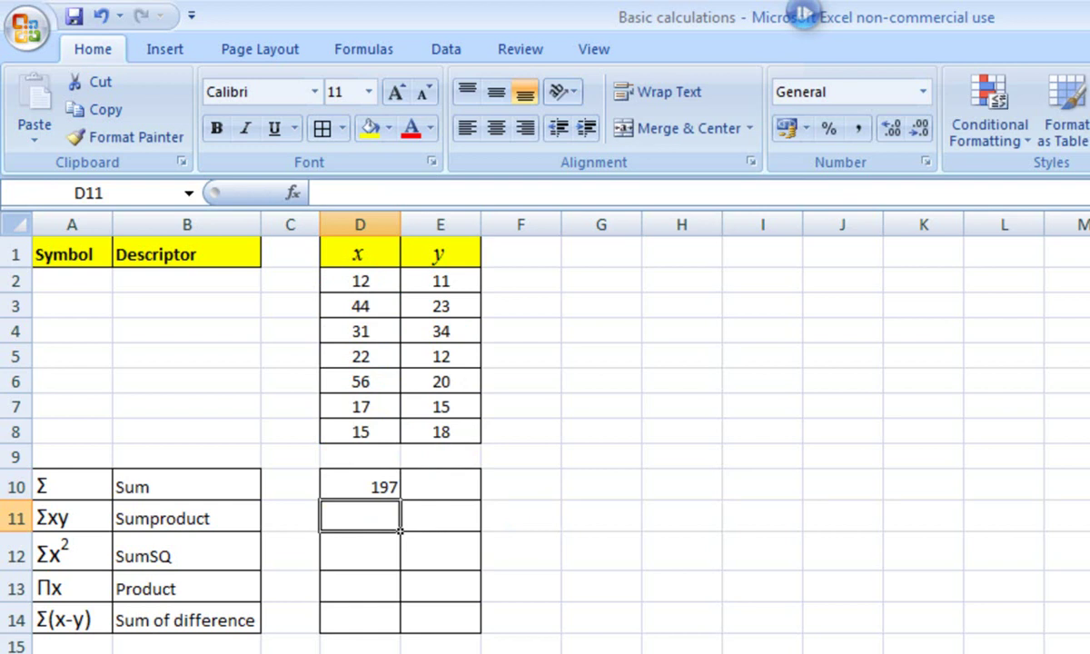
Step: Total the y values in cell E10 of the Sum row with the formula =SUM(E2:E8)
{"action": "left_click", "coordinate": [448, 481]}
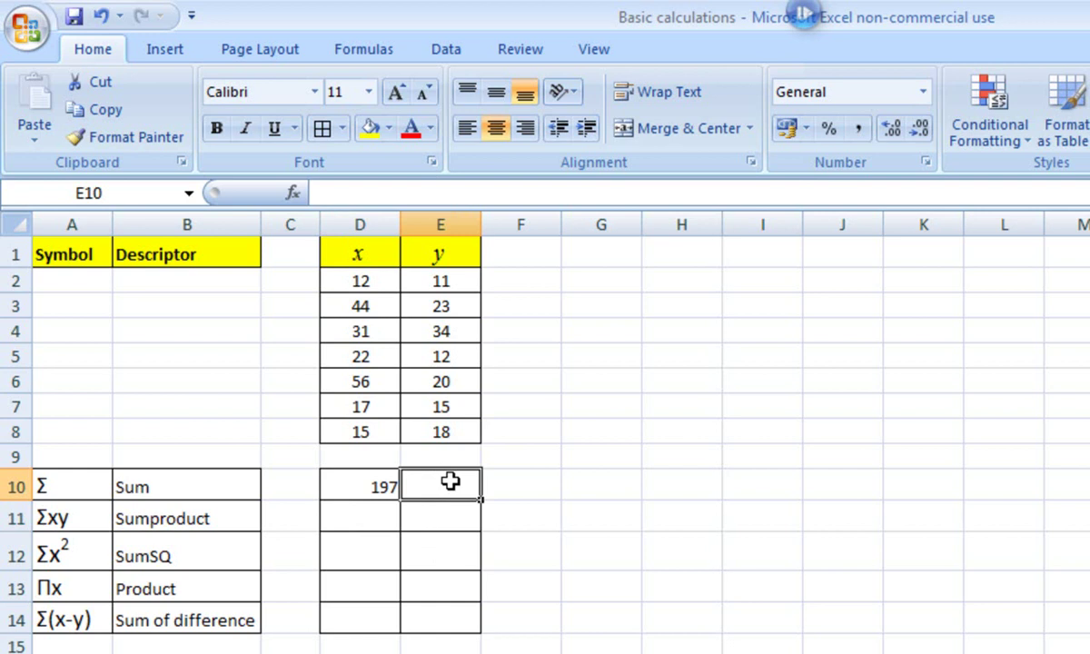
{"action": "type", "text": "=sum"}
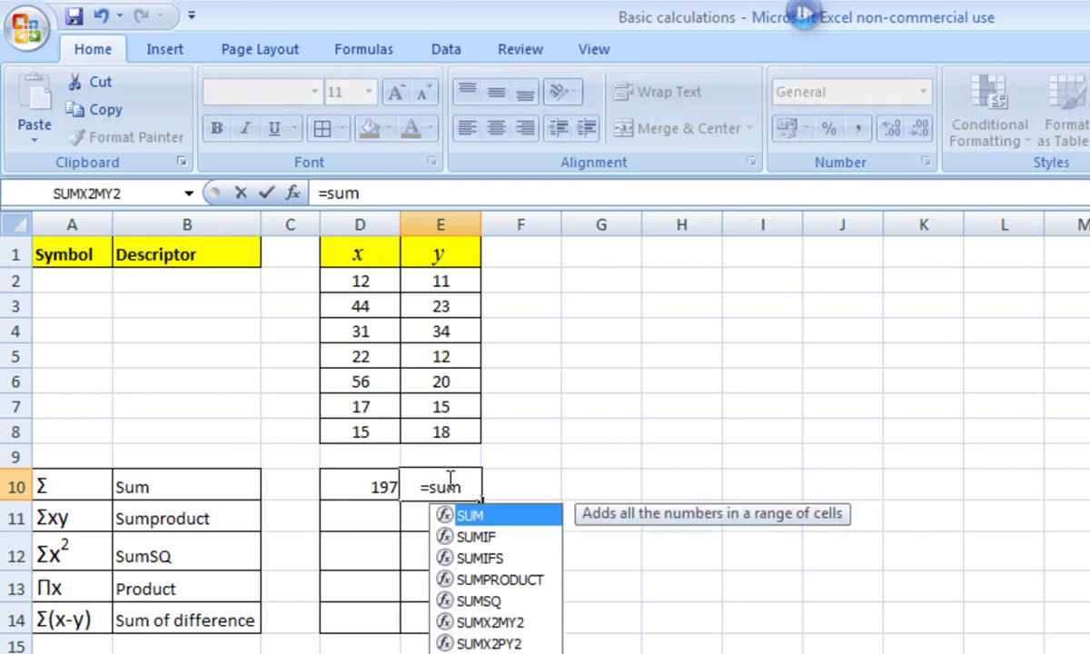
{"action": "type", "text": ")"}
{"action": "key", "text": "BackSpace"}
{"action": "type", "text": "("}
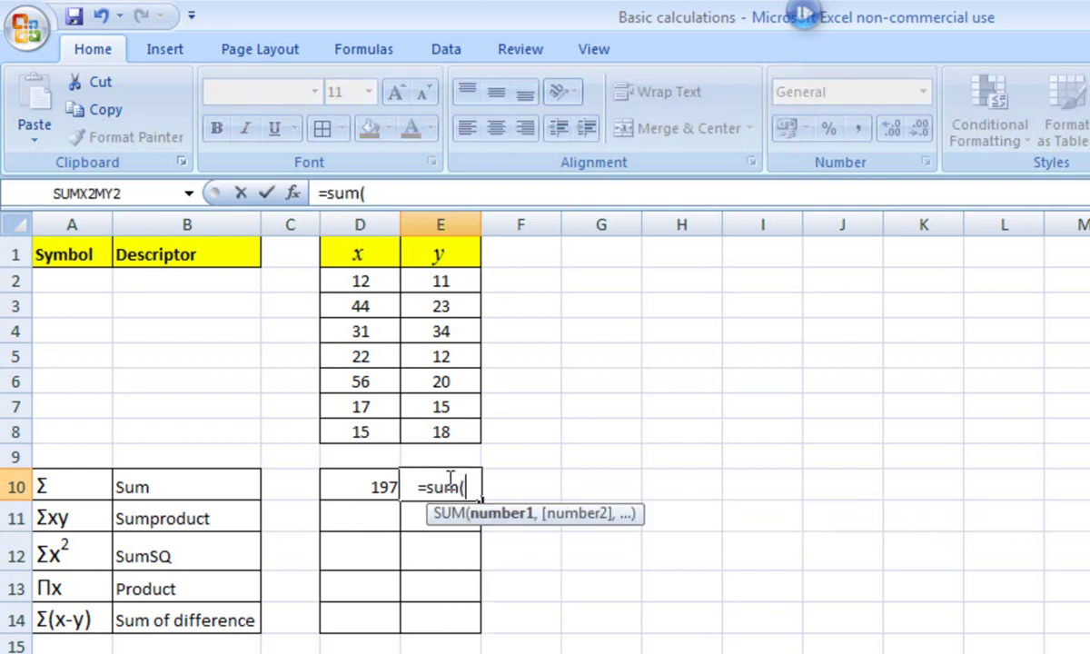
{"action": "left_click_drag", "start_coordinate": [452, 276], "coordinate": [456, 445]}
{"action": "type", "text": ")"}
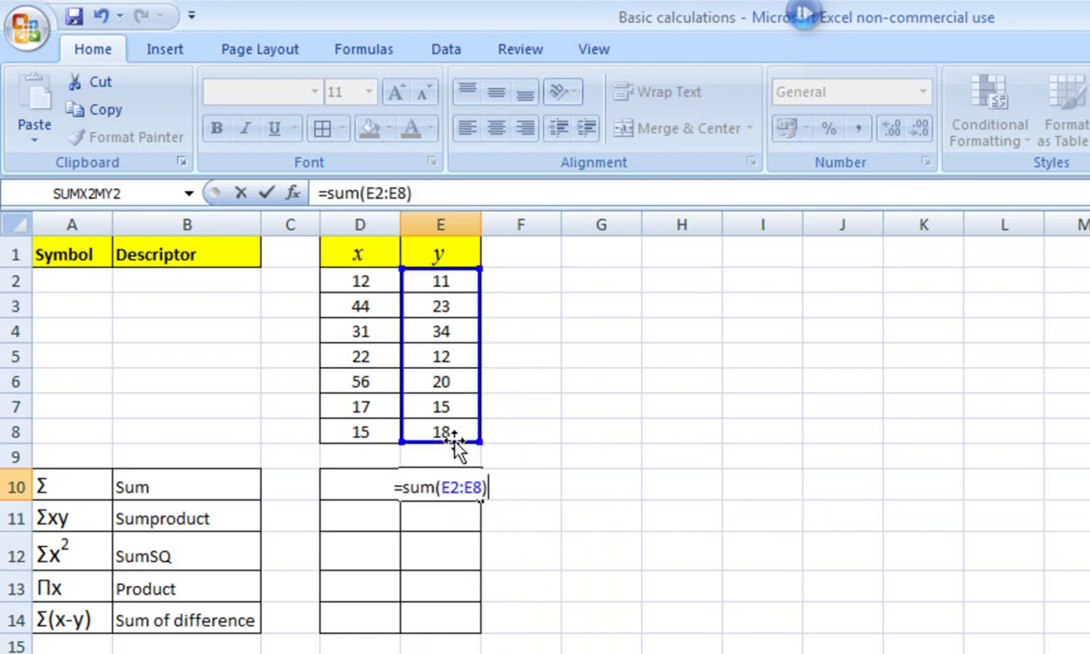
{"action": "key", "text": "Return"}
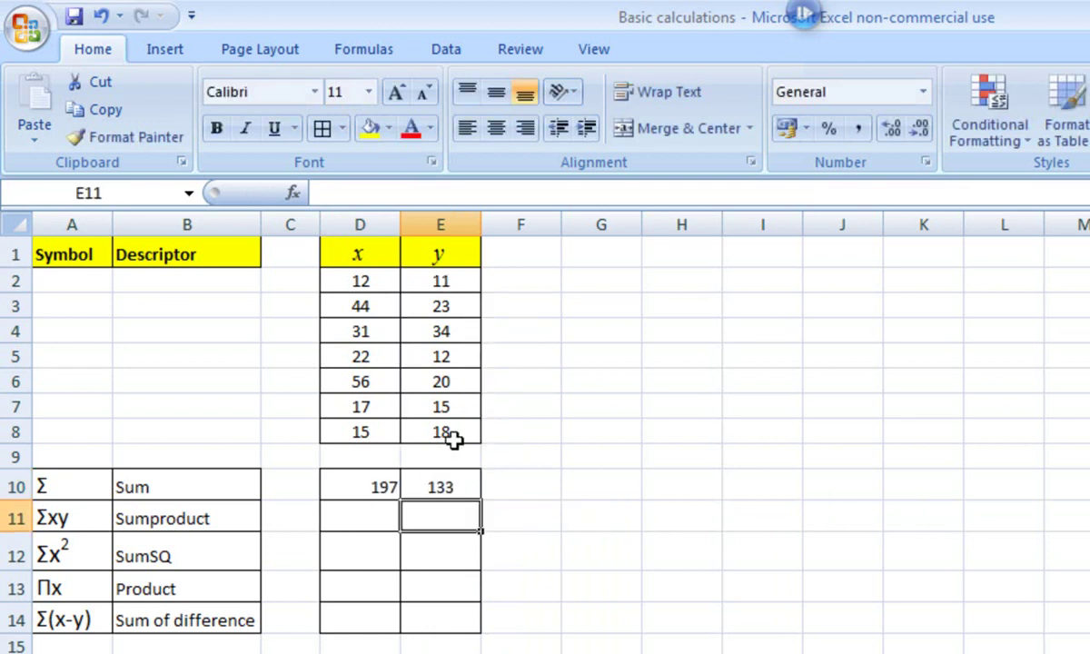
Step: Calculate the sum of the x and y products in cell D11 with the formula =SUMPRODUCT(D2:D8,E2:E8)
{"action": "left_click", "coordinate": [365, 512]}
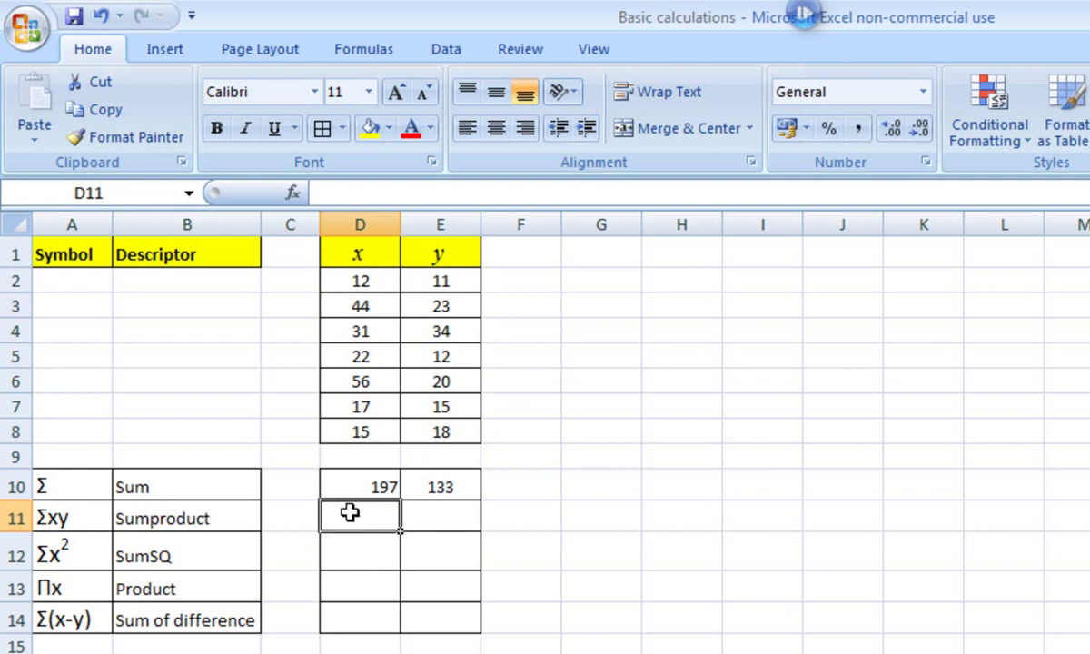
{"action": "type", "text": "="}
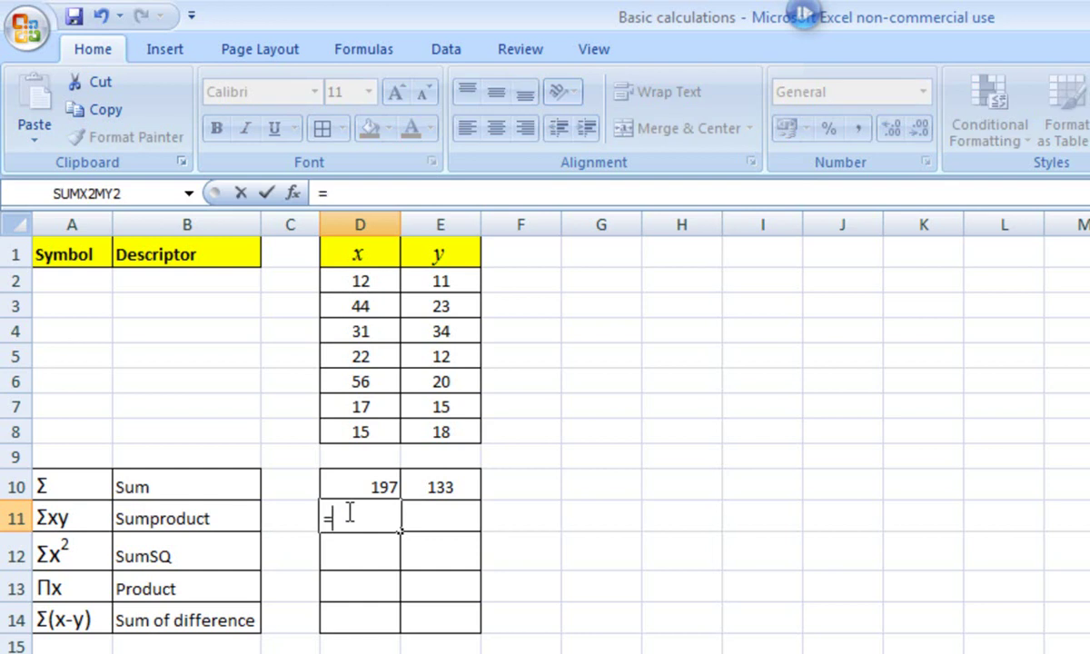
{"action": "type", "text": "sumproduct"}
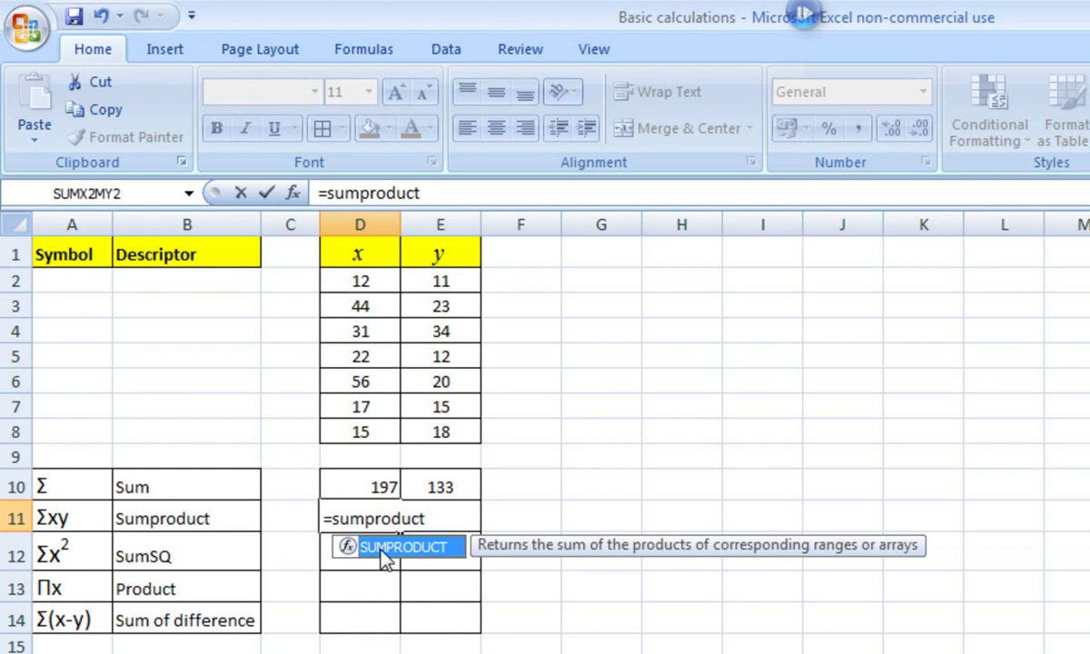
{"action": "double_click", "coordinate": [382, 549]}
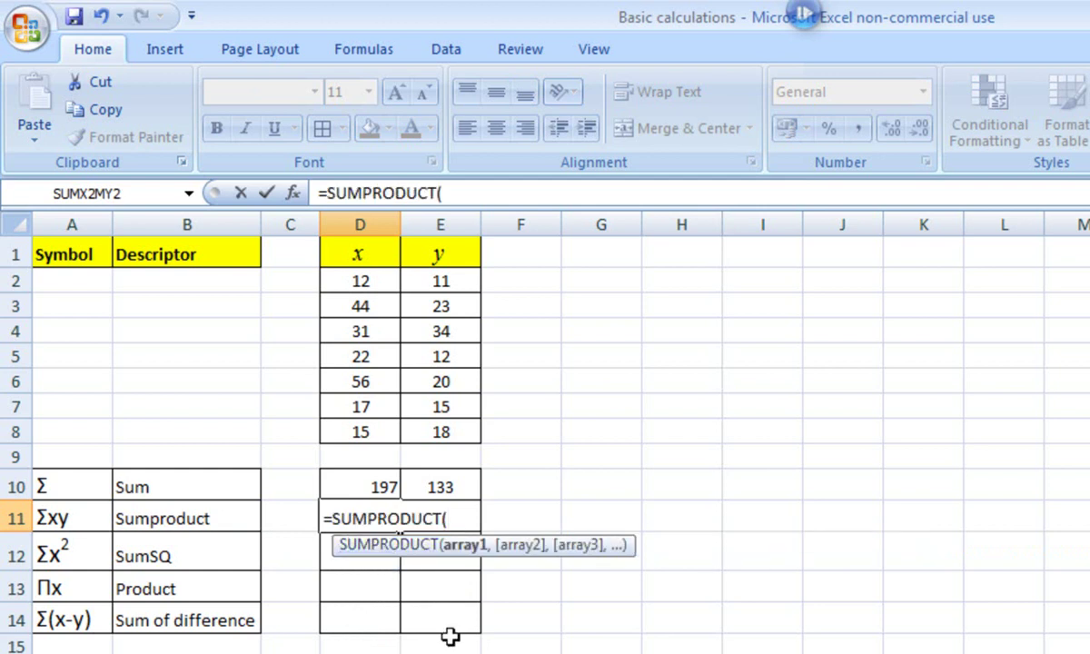
{"action": "left_click_drag", "start_coordinate": [375, 282], "coordinate": [373, 428]}
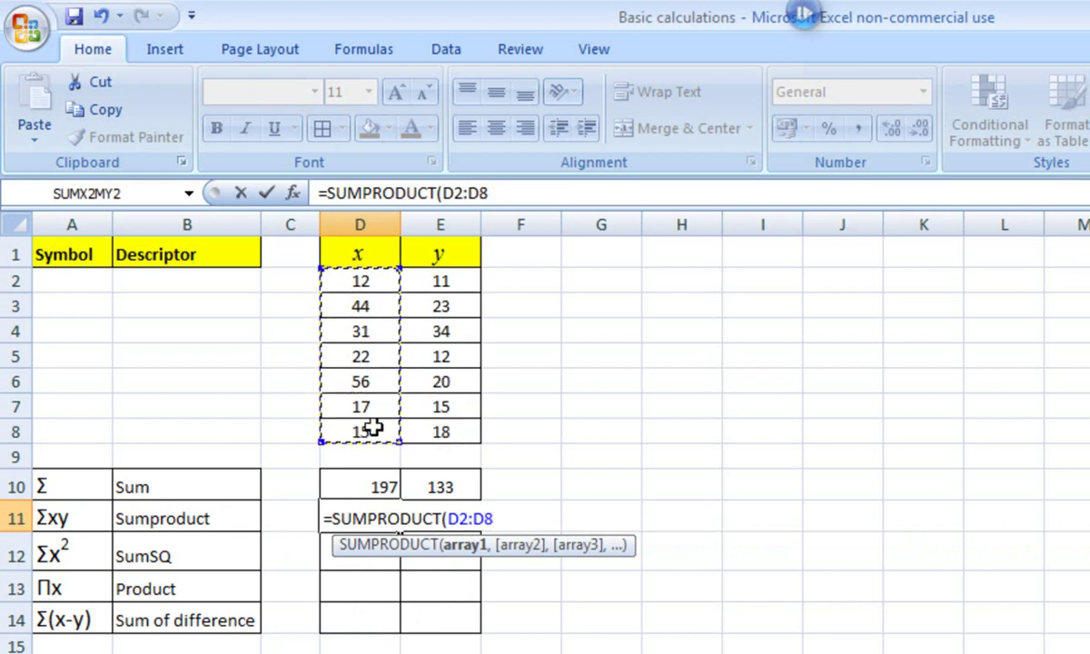
{"action": "type", "text": ","}
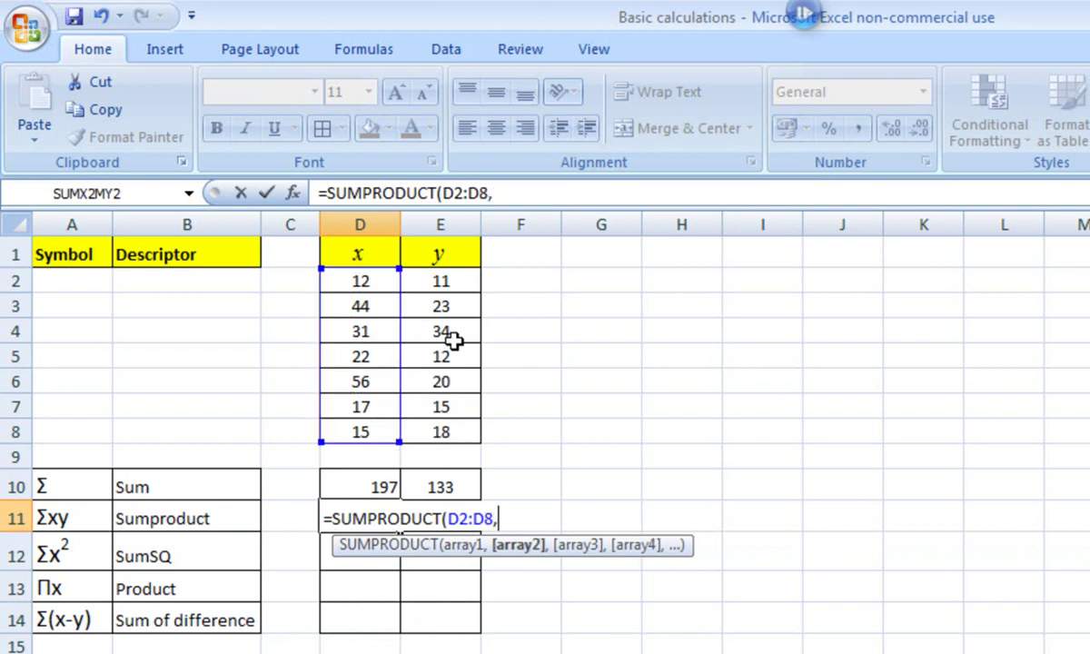
{"action": "left_click_drag", "start_coordinate": [451, 282], "coordinate": [446, 425]}
{"action": "type", "text": ")"}
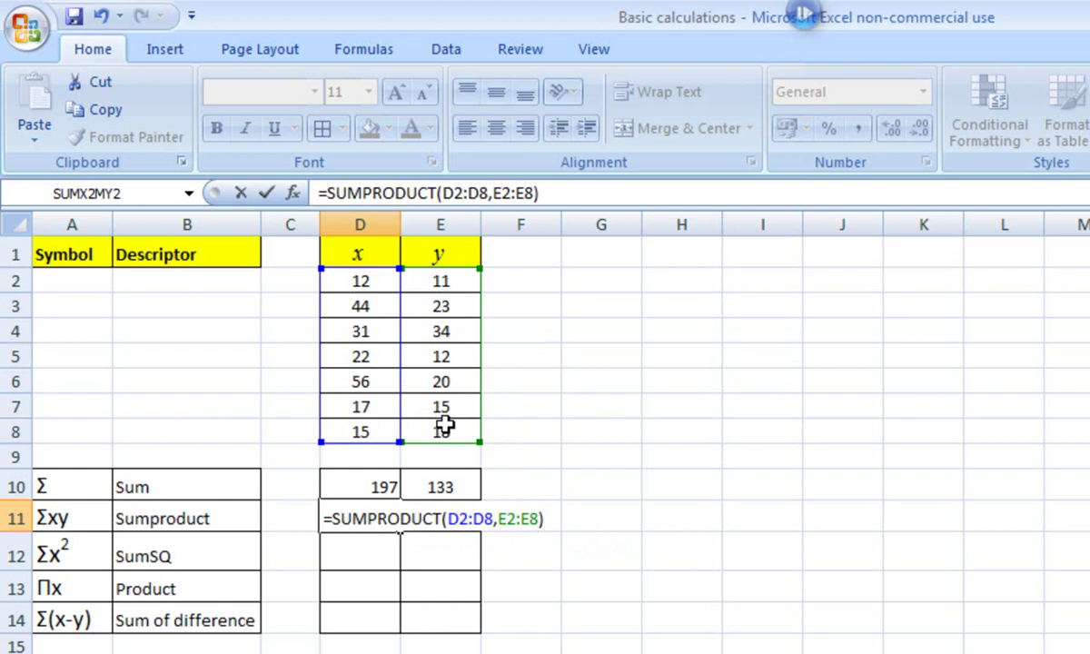
{"action": "key", "text": "Return"}
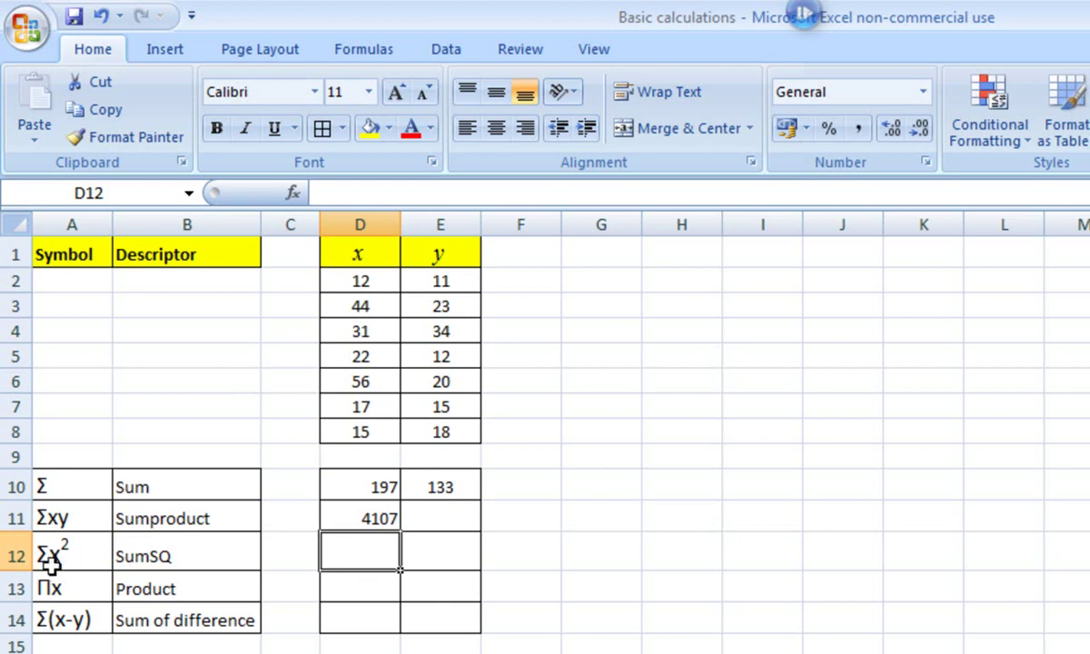
Step: Calculate the sum of the squared x values in cell D12 with the formula =SUMSQ(D2:D8)
{"action": "type", "text": "=sum"}
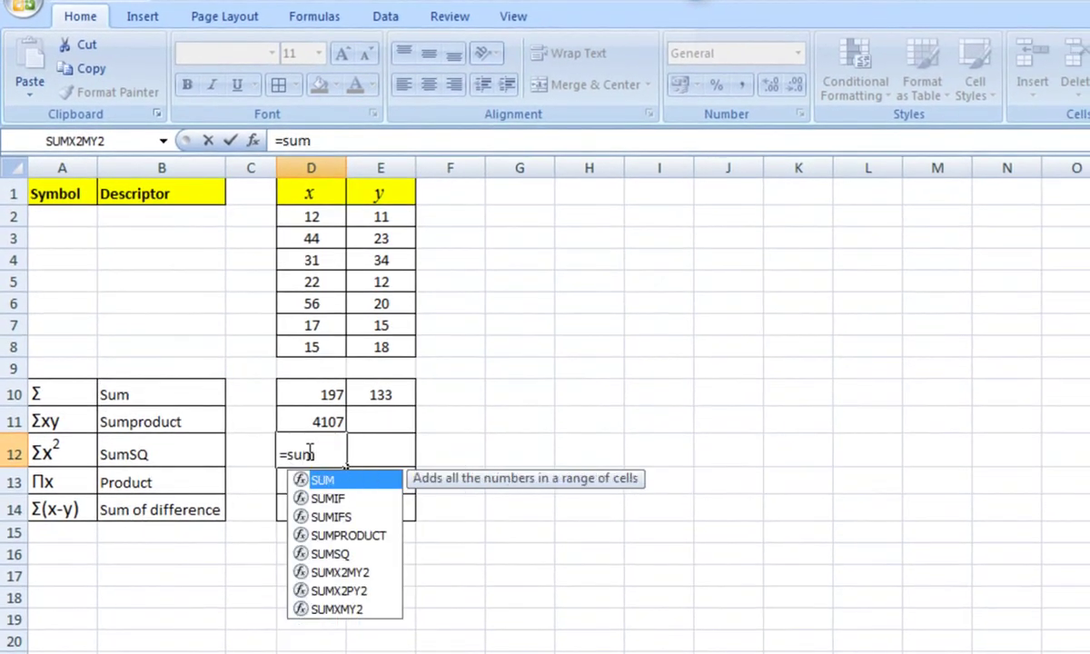
{"action": "left_click", "coordinate": [321, 557]}
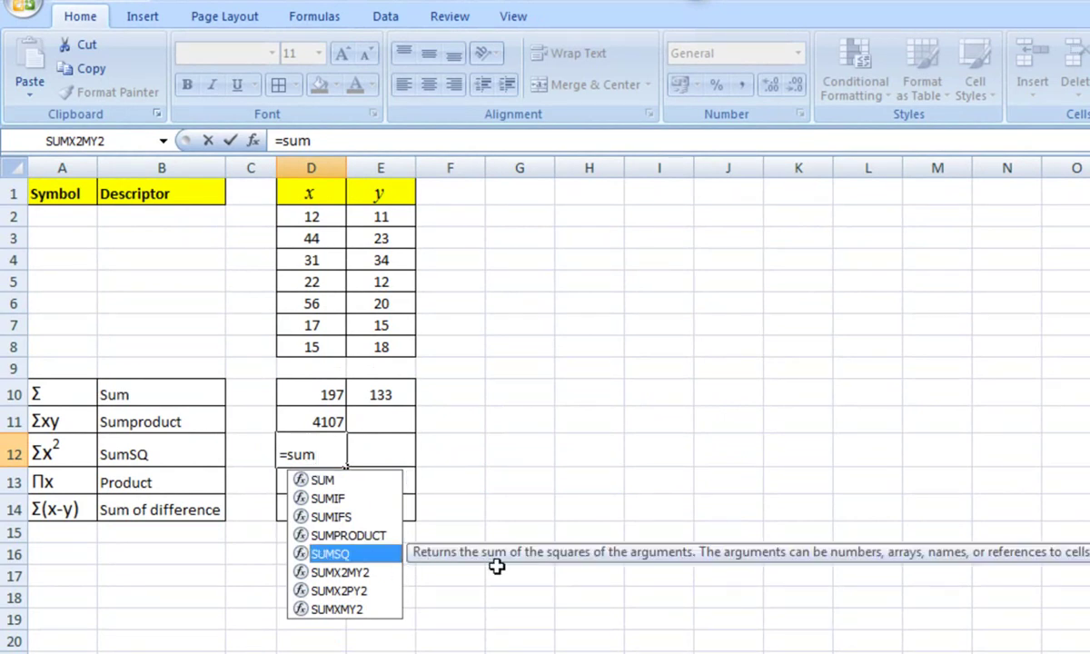
{"action": "double_click", "coordinate": [316, 552]}
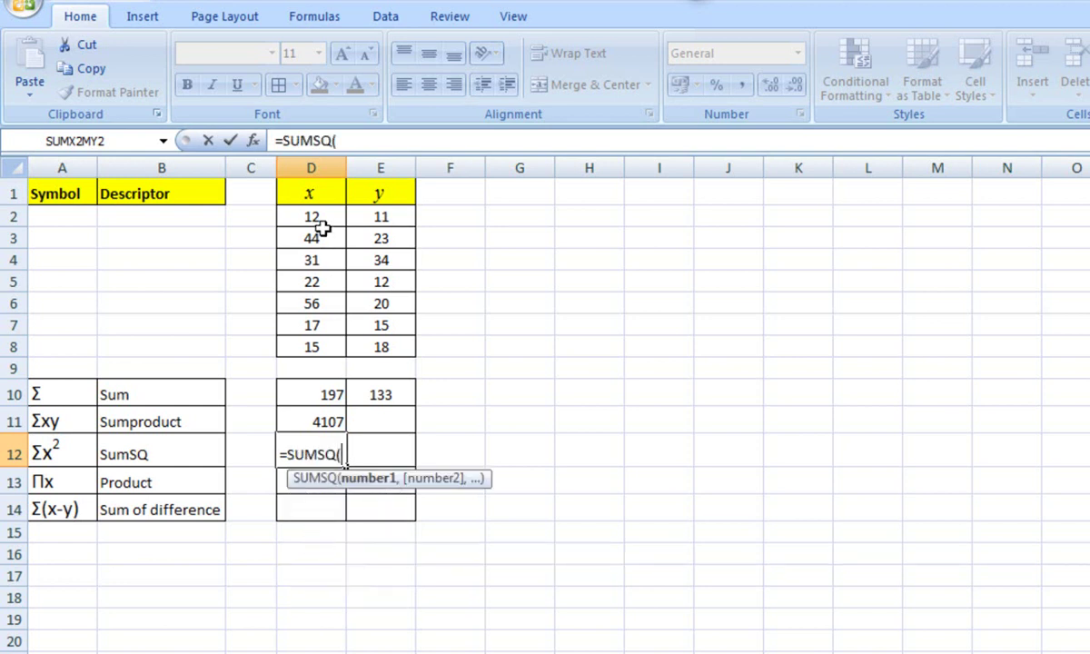
{"action": "left_click_drag", "start_coordinate": [319, 219], "coordinate": [320, 347]}
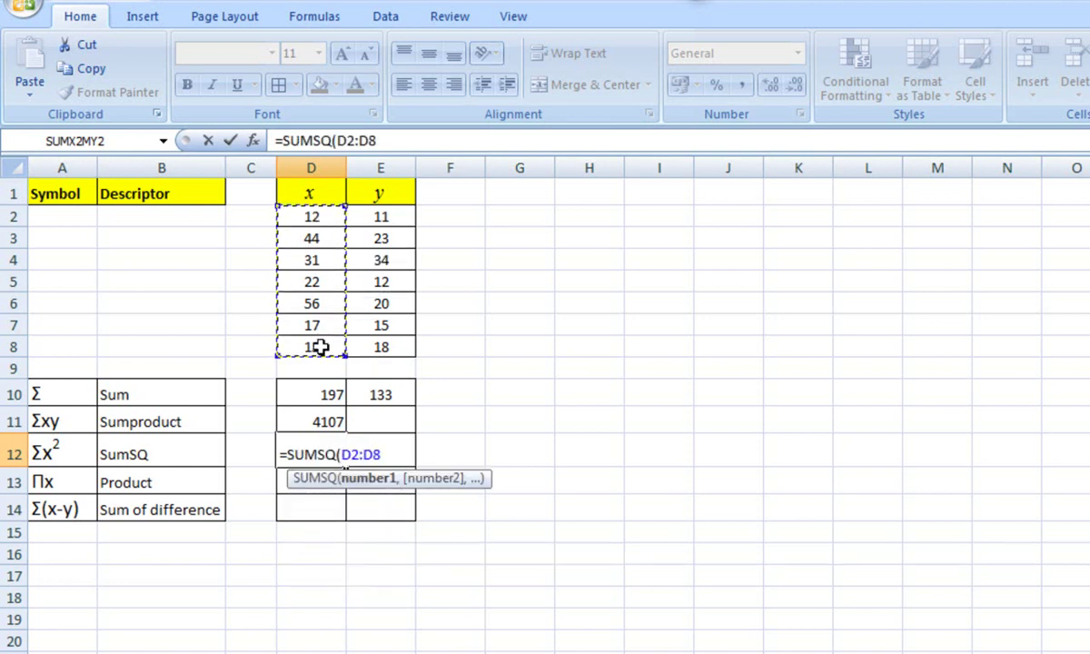
{"action": "type", "text": ")"}
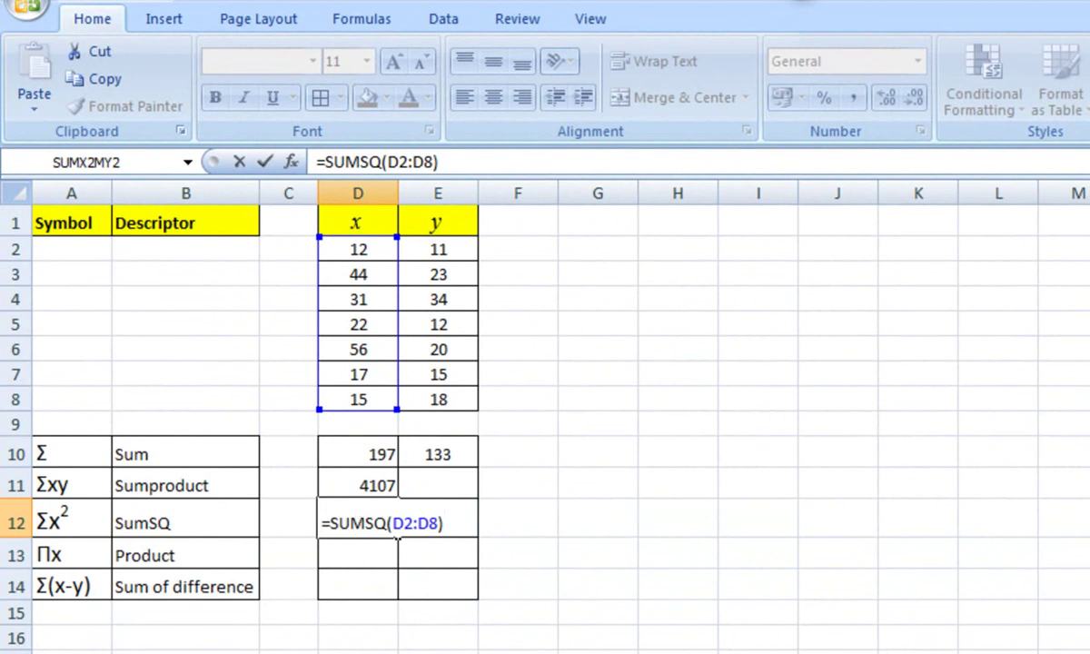
{"action": "key", "text": "Return"}
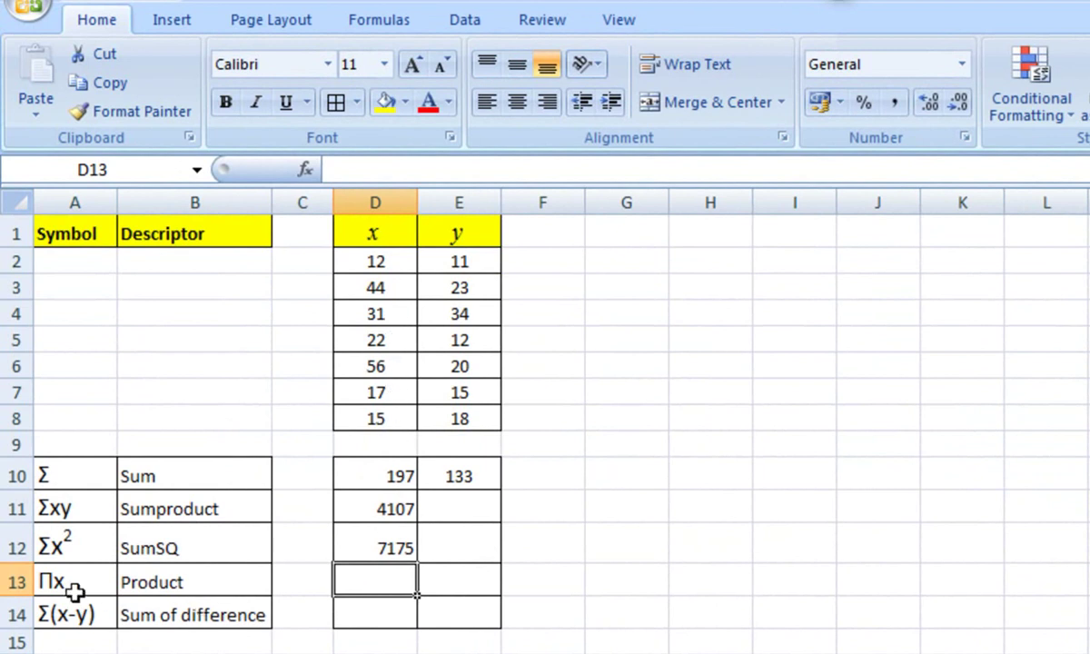
Step: Multiply all the x values together in cell D13 of the Product row with the formula =PRODUCT(D2:D8)
{"action": "type", "text": "="}
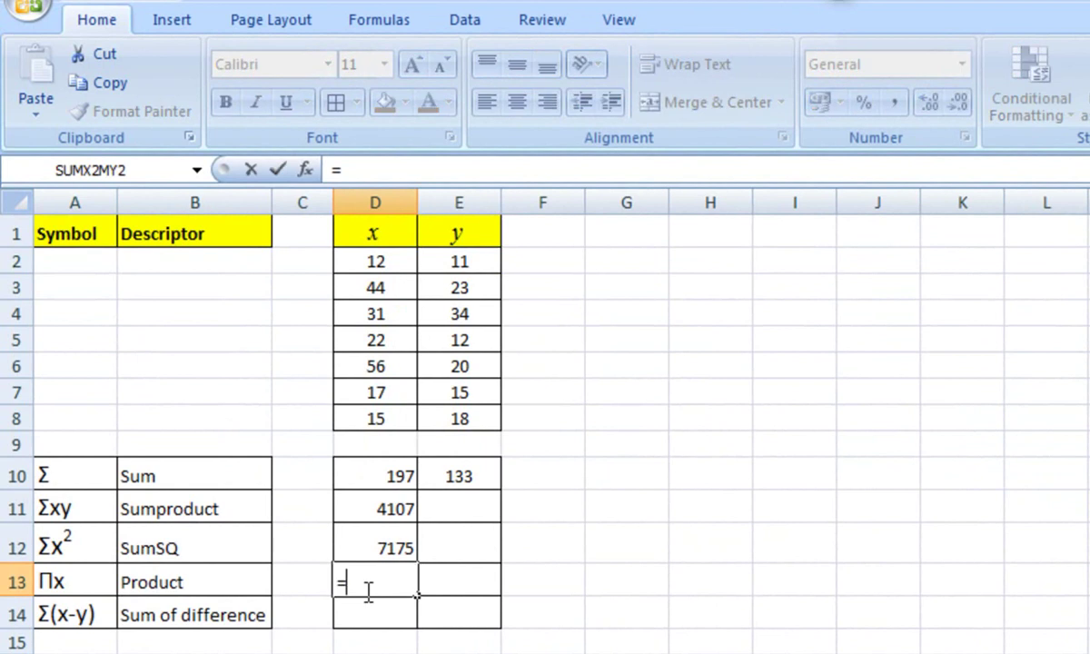
{"action": "type", "text": "product"}
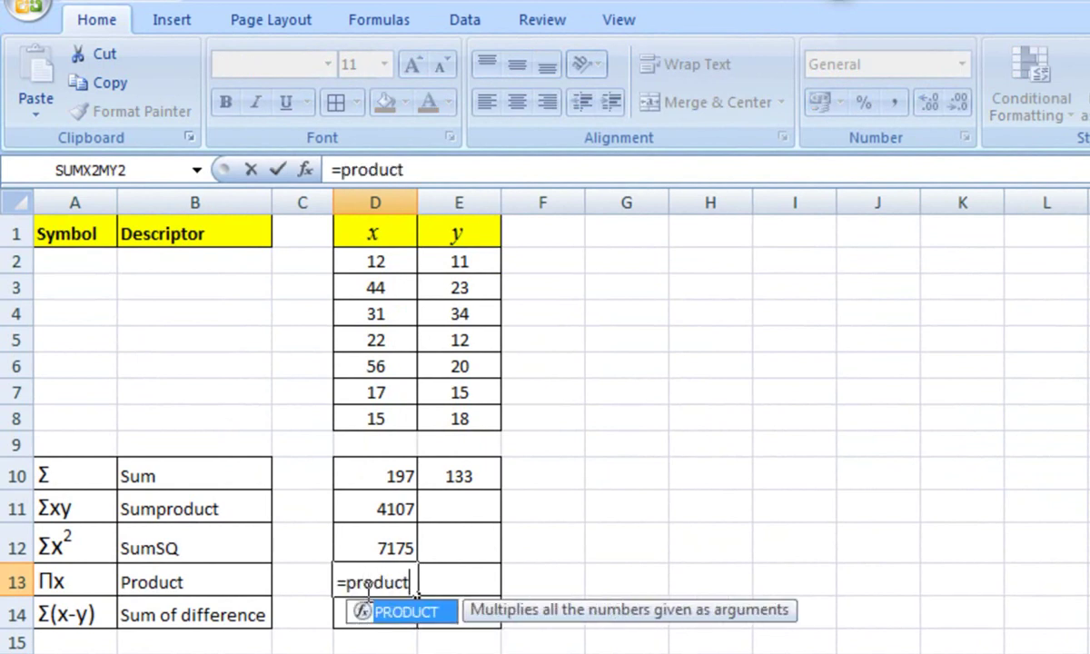
{"action": "type", "text": "("}
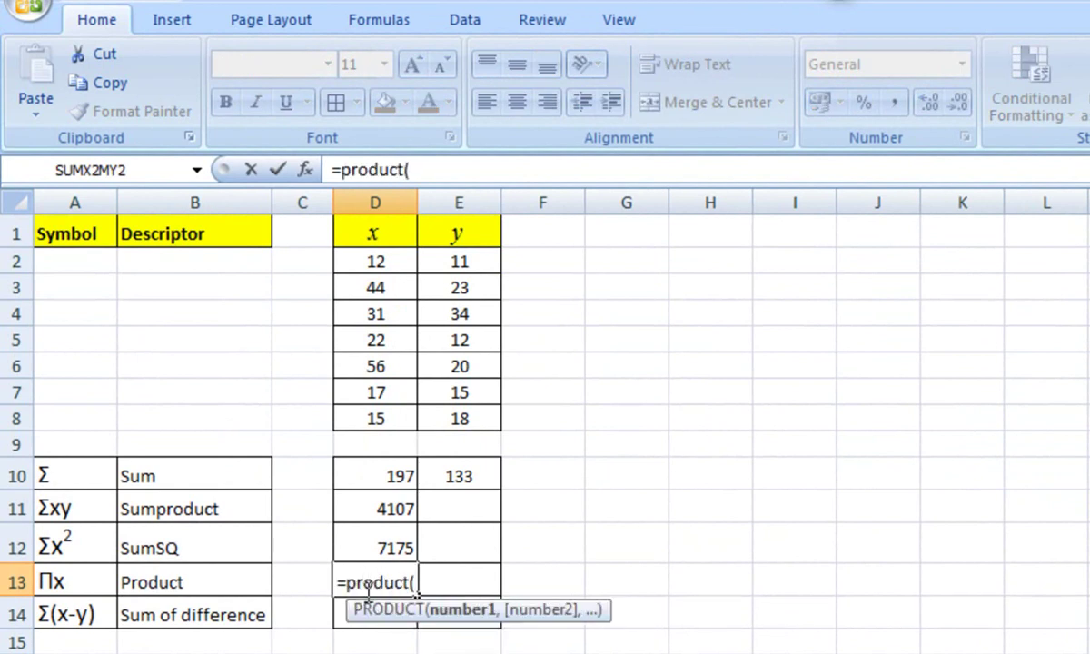
{"action": "left_click_drag", "start_coordinate": [373, 262], "coordinate": [376, 418]}
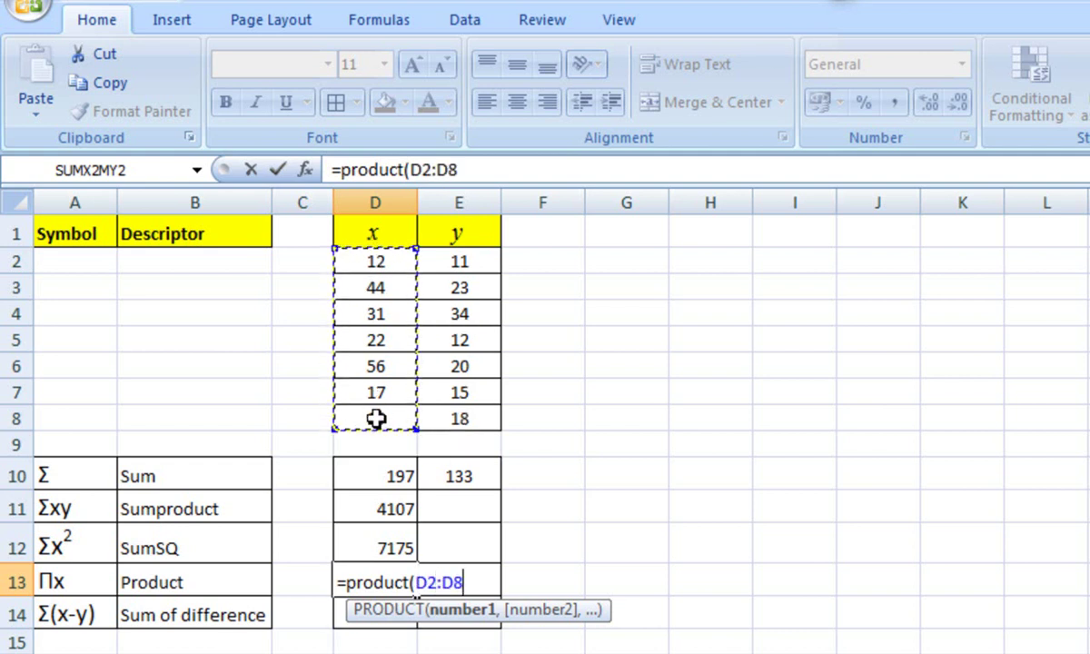
{"action": "type", "text": ")"}
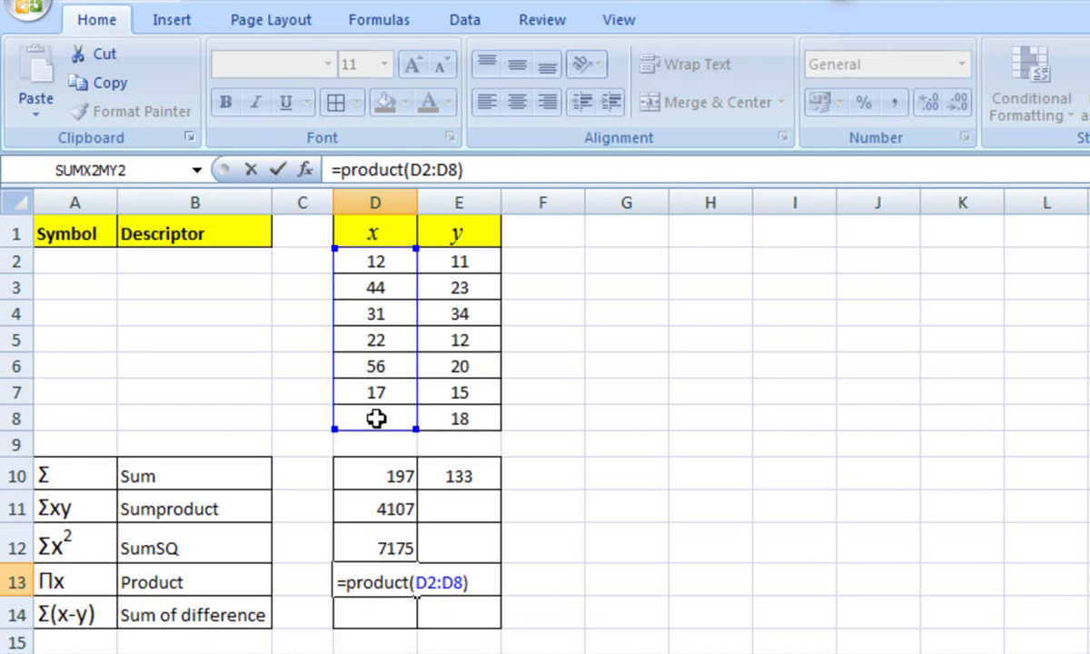
{"action": "key", "text": "Return"}
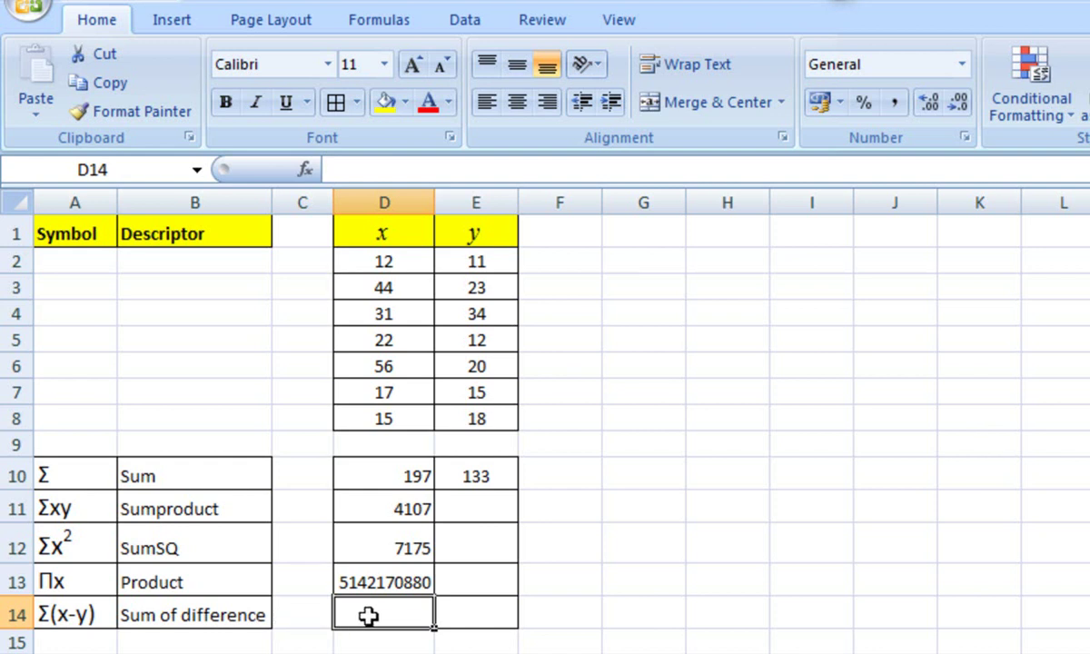
Step: Calculate the sum of the x minus y differences in cell D14 by entering =SUM(D2:D8-E2:E8) as an array formula
{"action": "type", "text": "="}
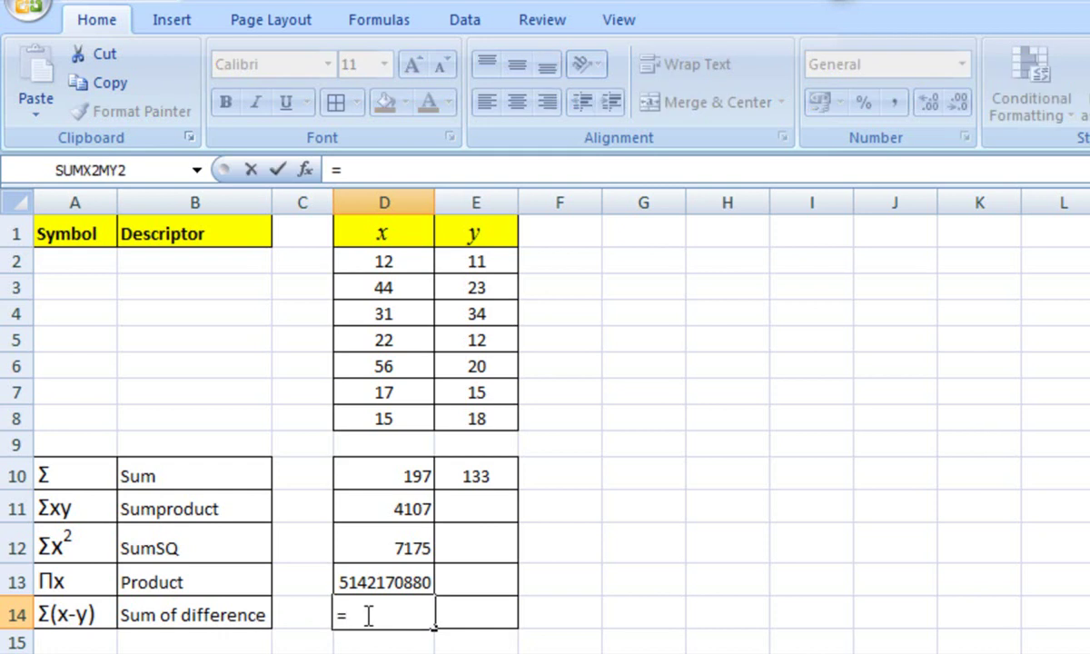
{"action": "type", "text": "sum"}
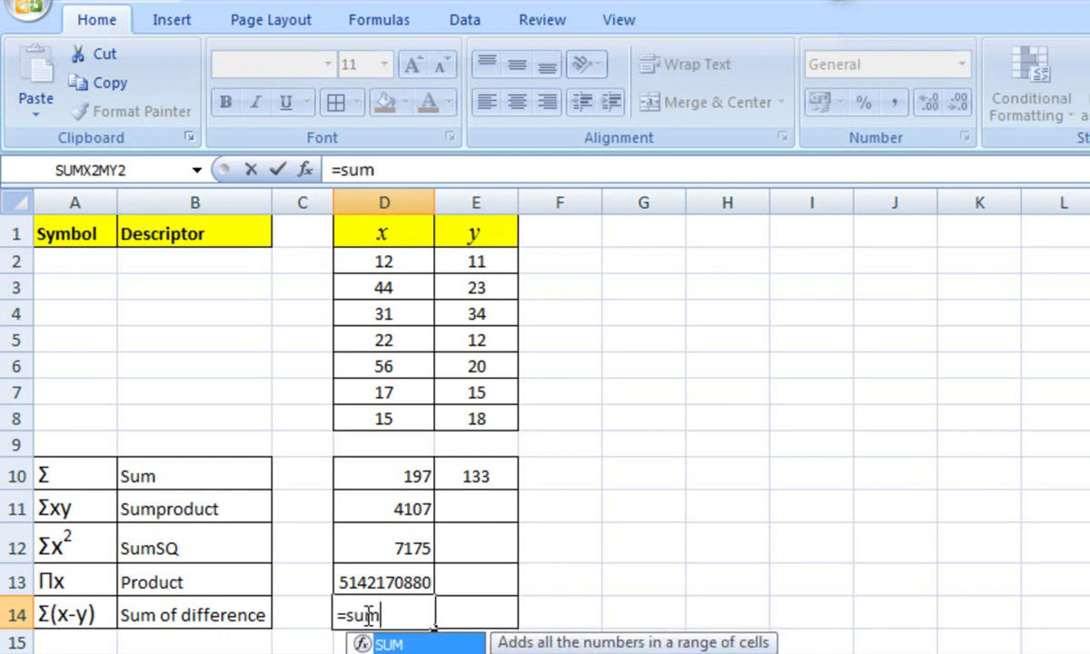
{"action": "type", "text": "("}
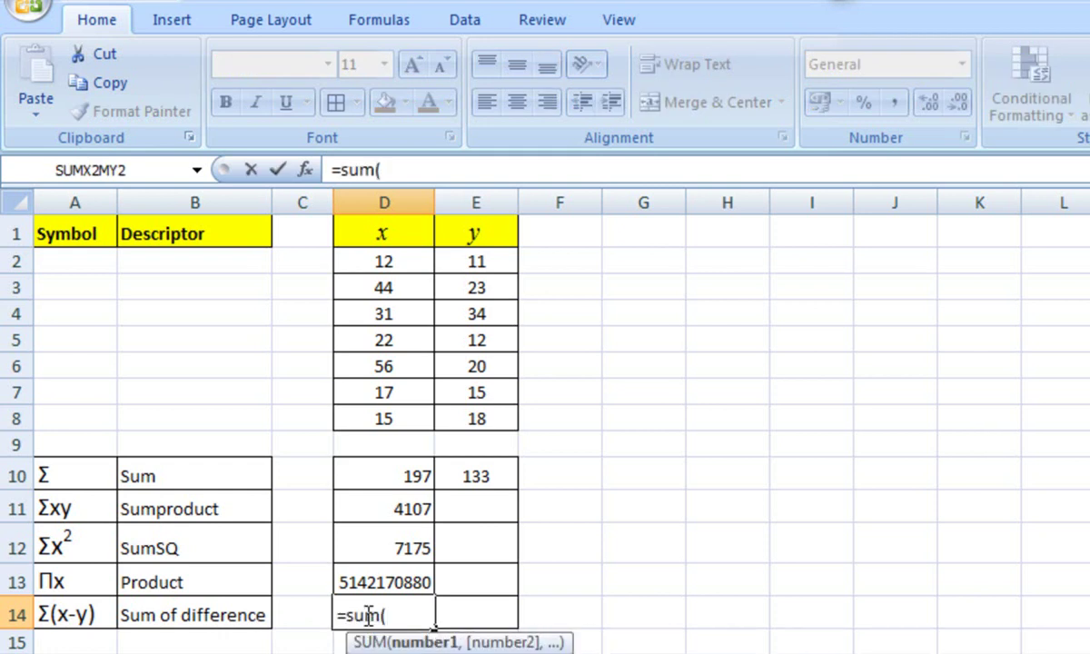
{"action": "left_click_drag", "start_coordinate": [384, 262], "coordinate": [383, 409]}
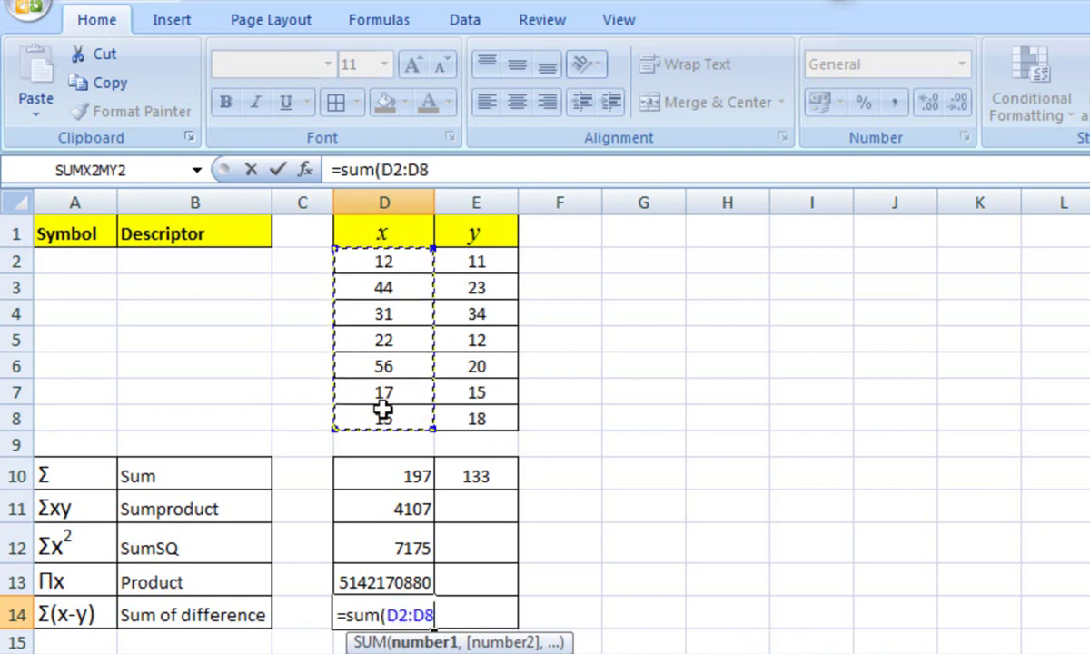
{"action": "type", "text": "-"}
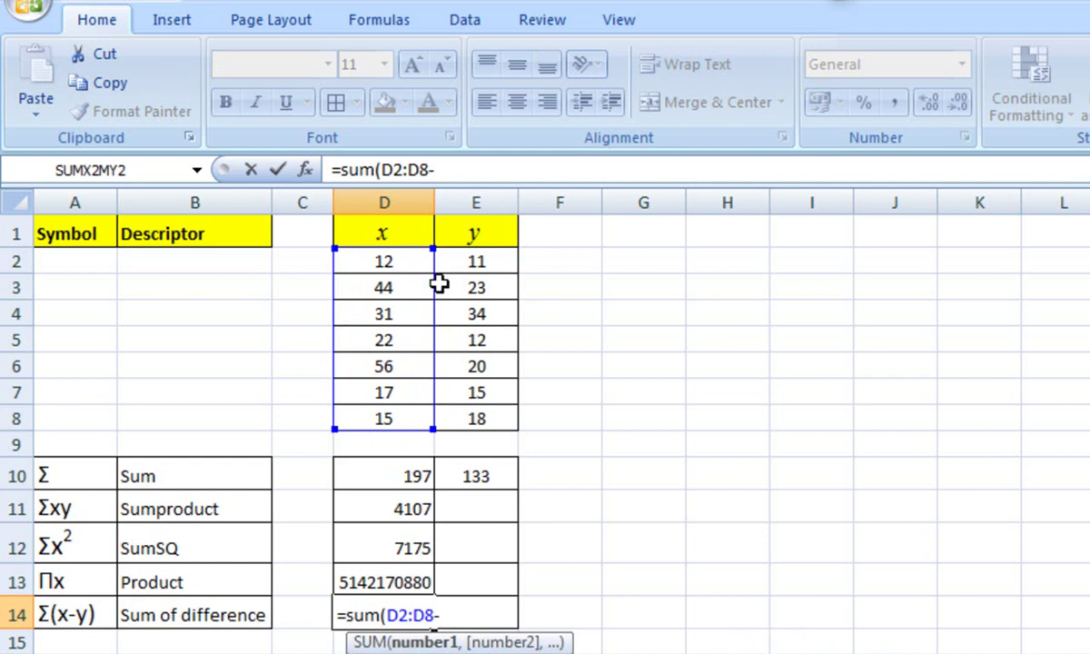
{"action": "left_click_drag", "start_coordinate": [467, 260], "coordinate": [463, 432]}
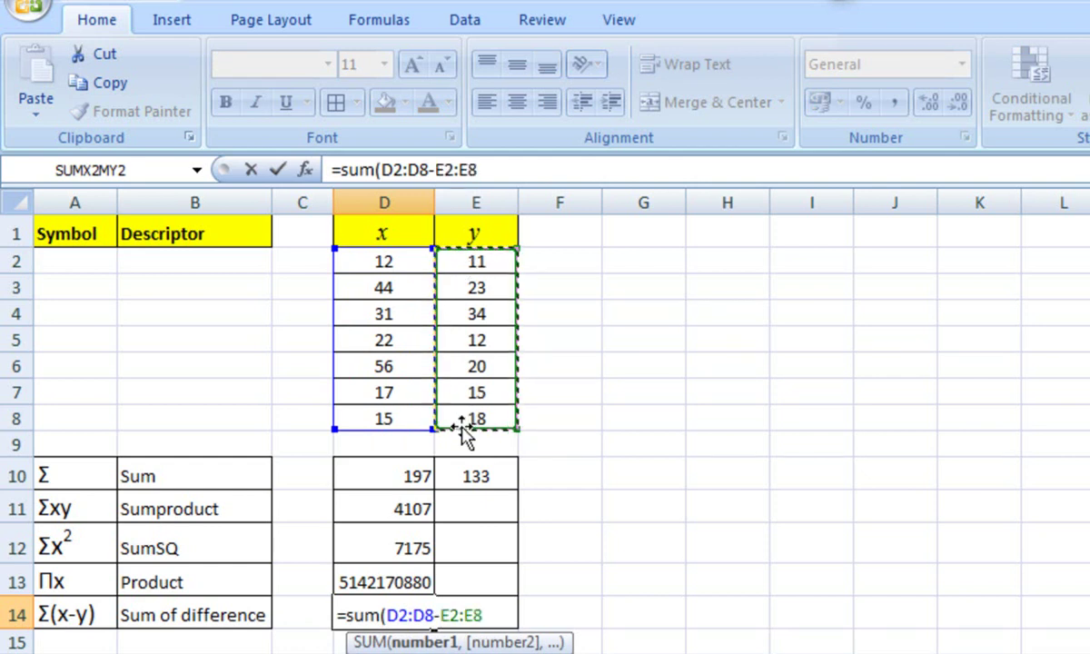
{"action": "type", "text": ")"}
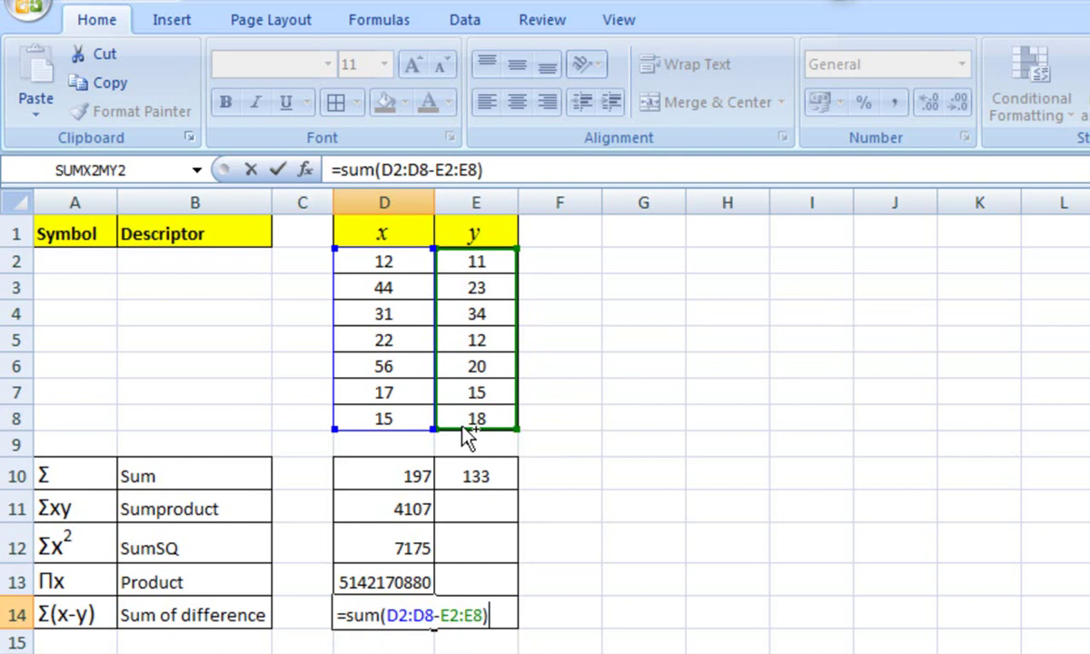
{"action": "key", "text": "ctrl+shift+Return"}
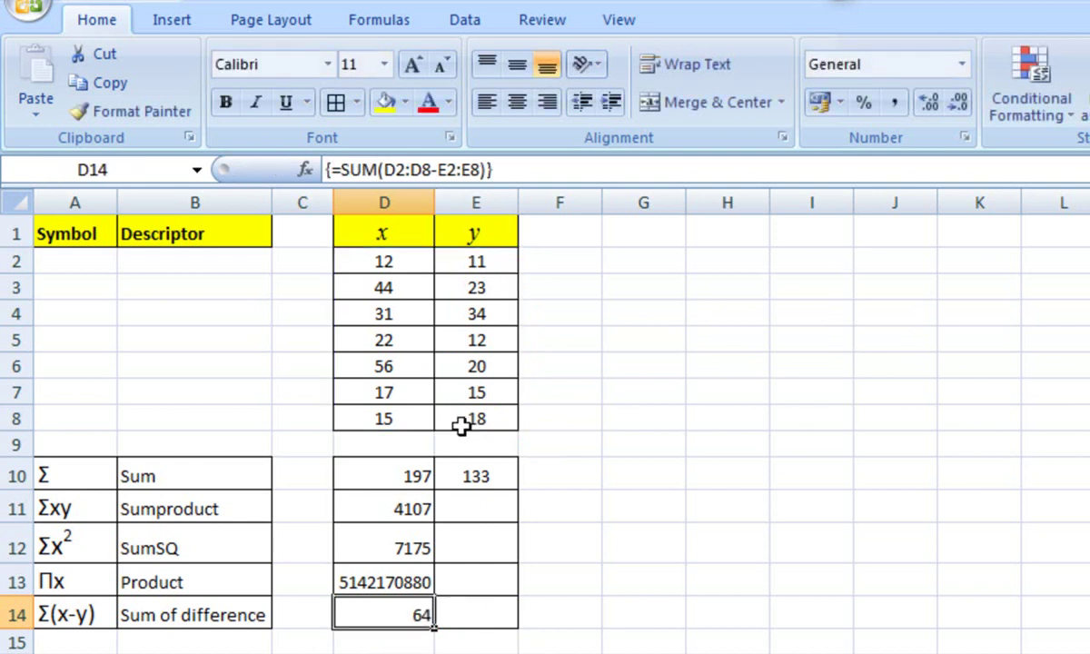